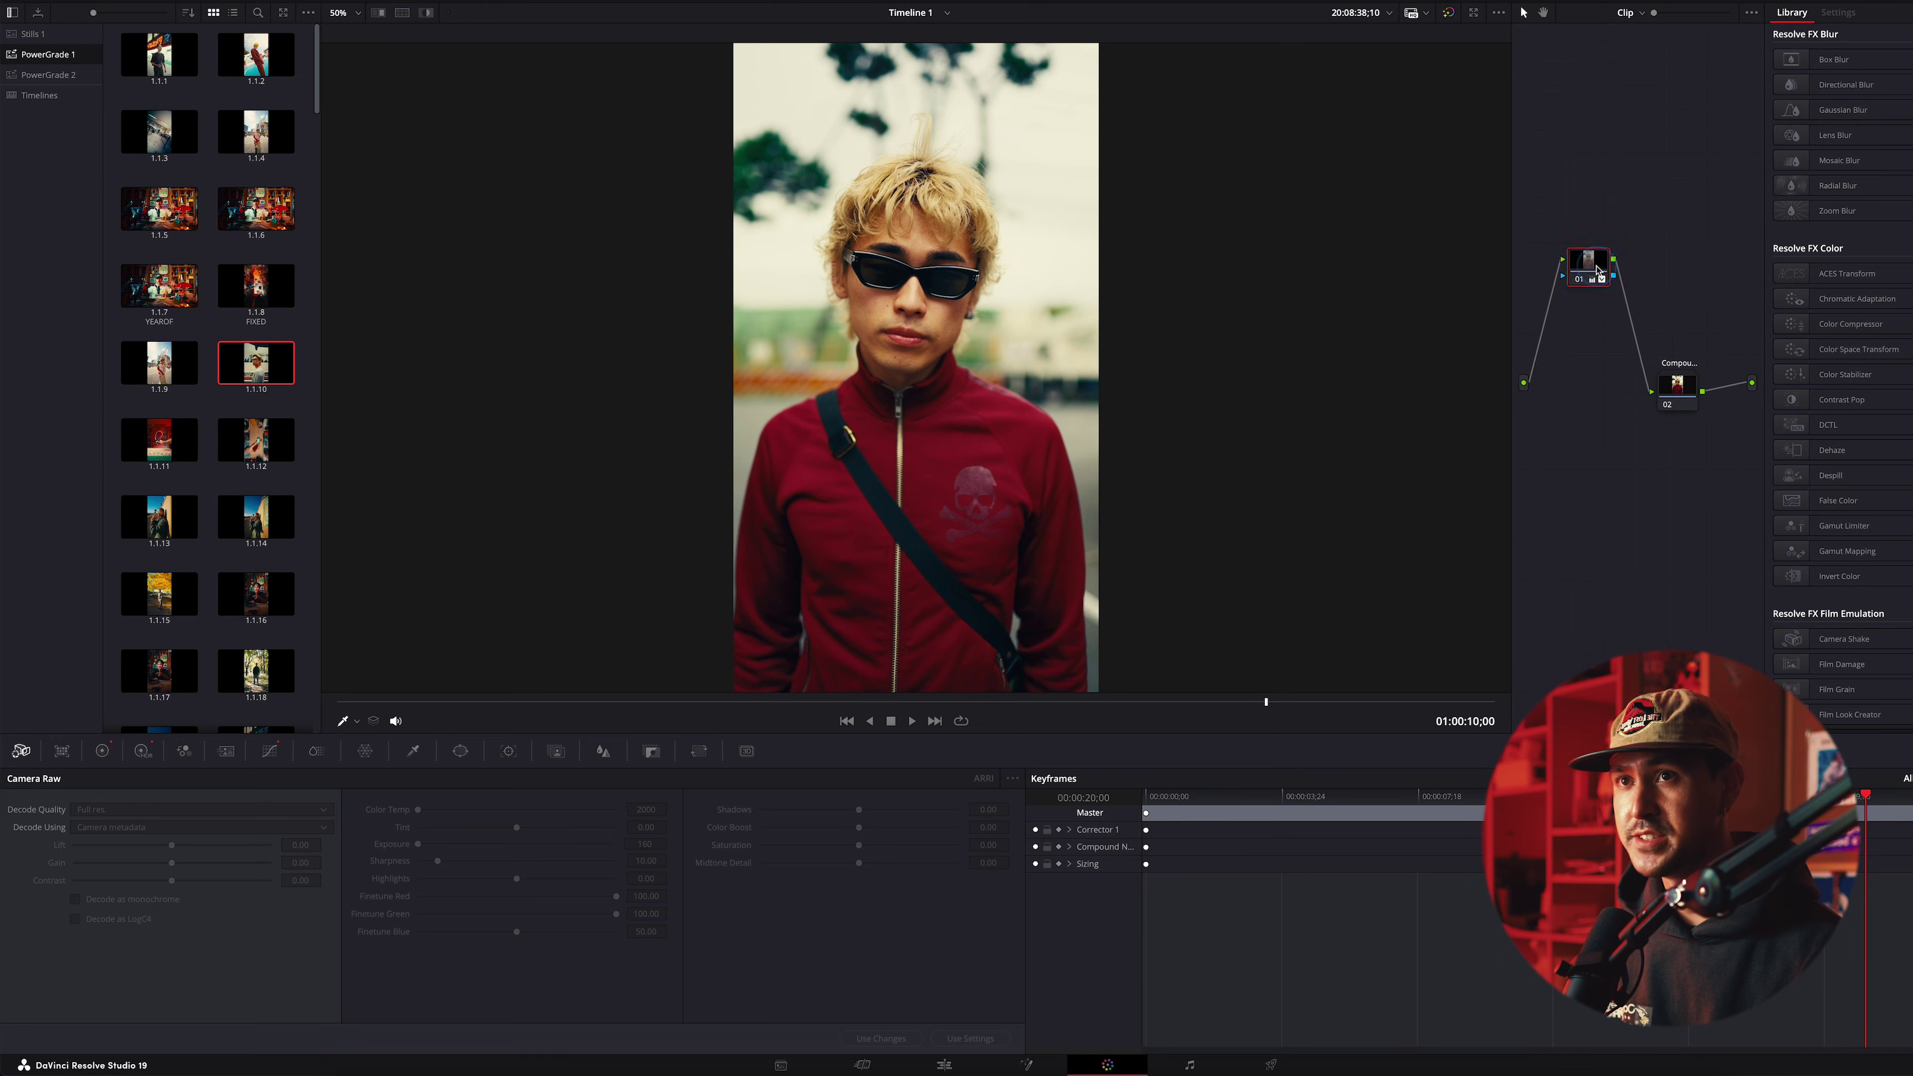
# Rearrange the compound node and the other nodes in the node graph
pyautogui.moveTo(1687, 378); pyautogui.dragTo(1668, 361)
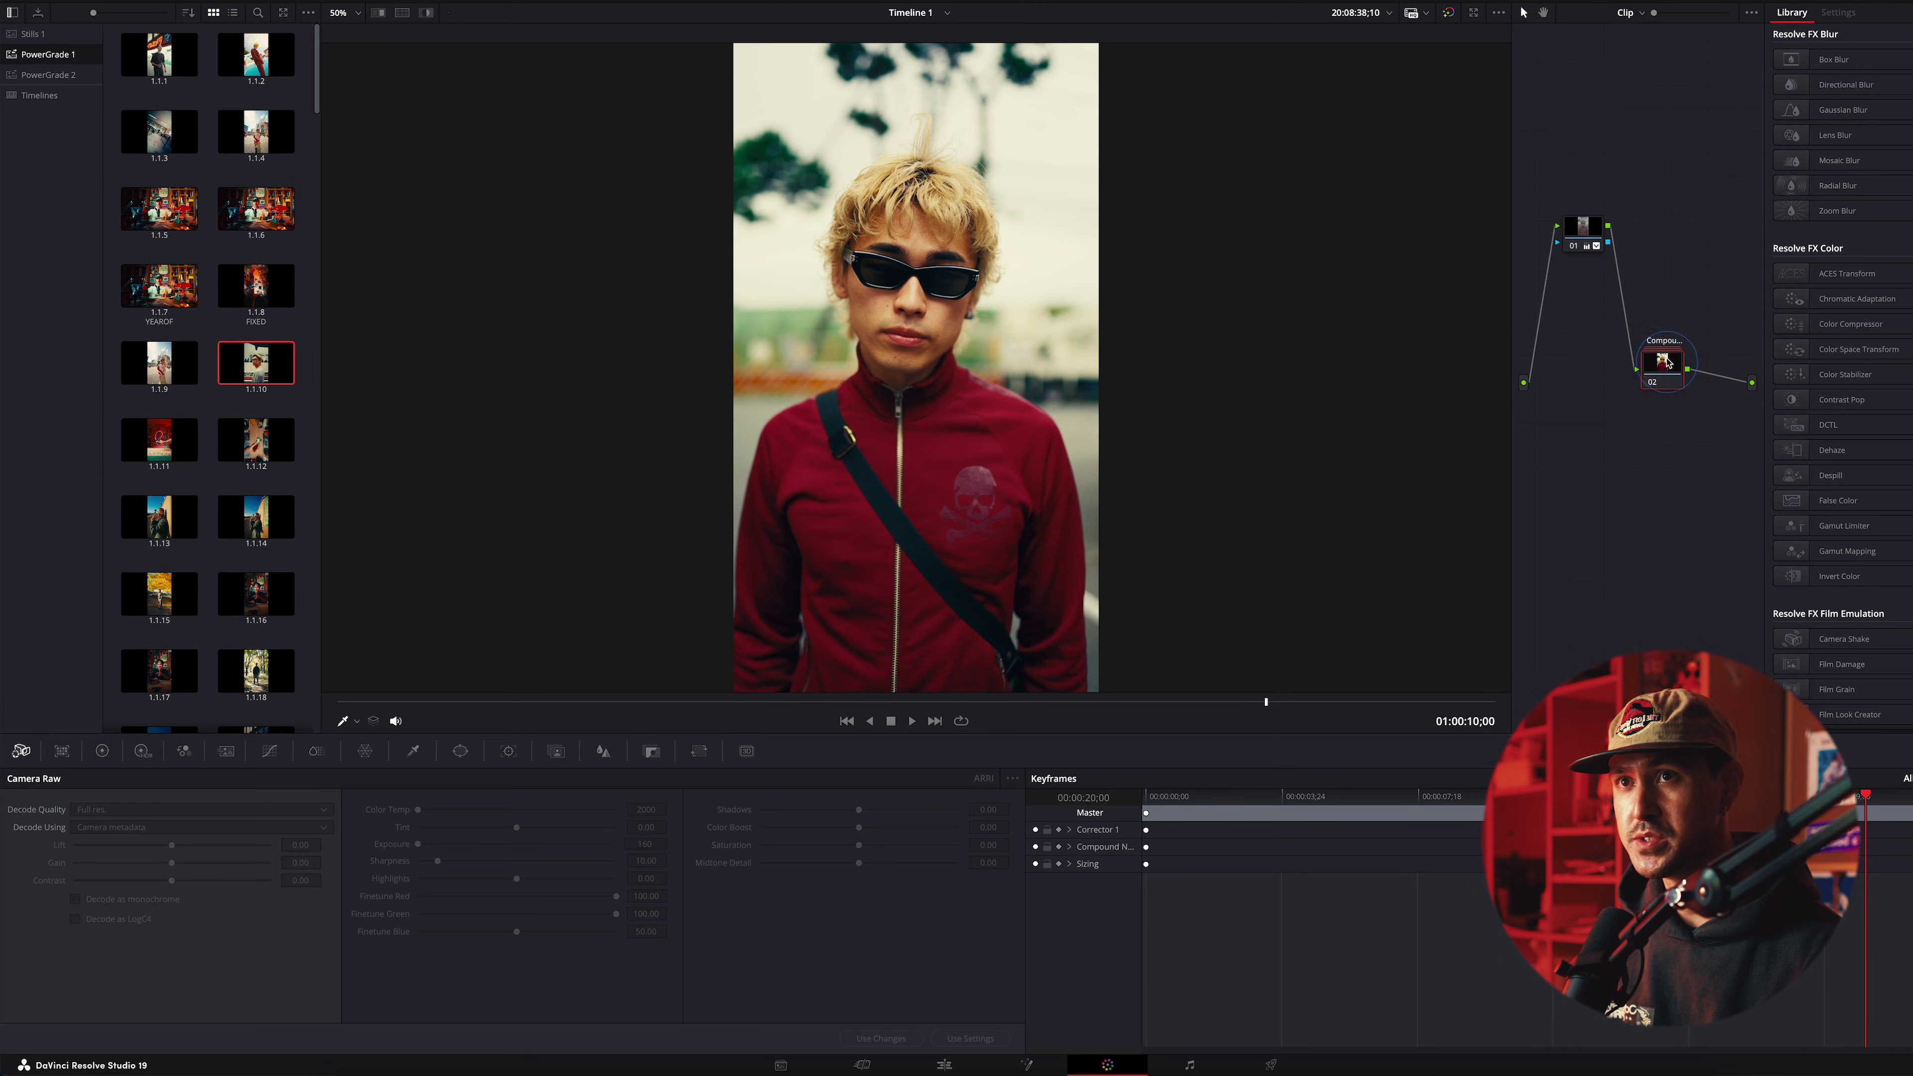
pyautogui.moveTo(1580, 238); pyautogui.dragTo(1581, 222)
pyautogui.moveTo(1673, 368)
pyautogui.mouseDown()
pyautogui.moveTo(1693, 368)
pyautogui.moveTo(1660, 385)
pyautogui.mouseUp()
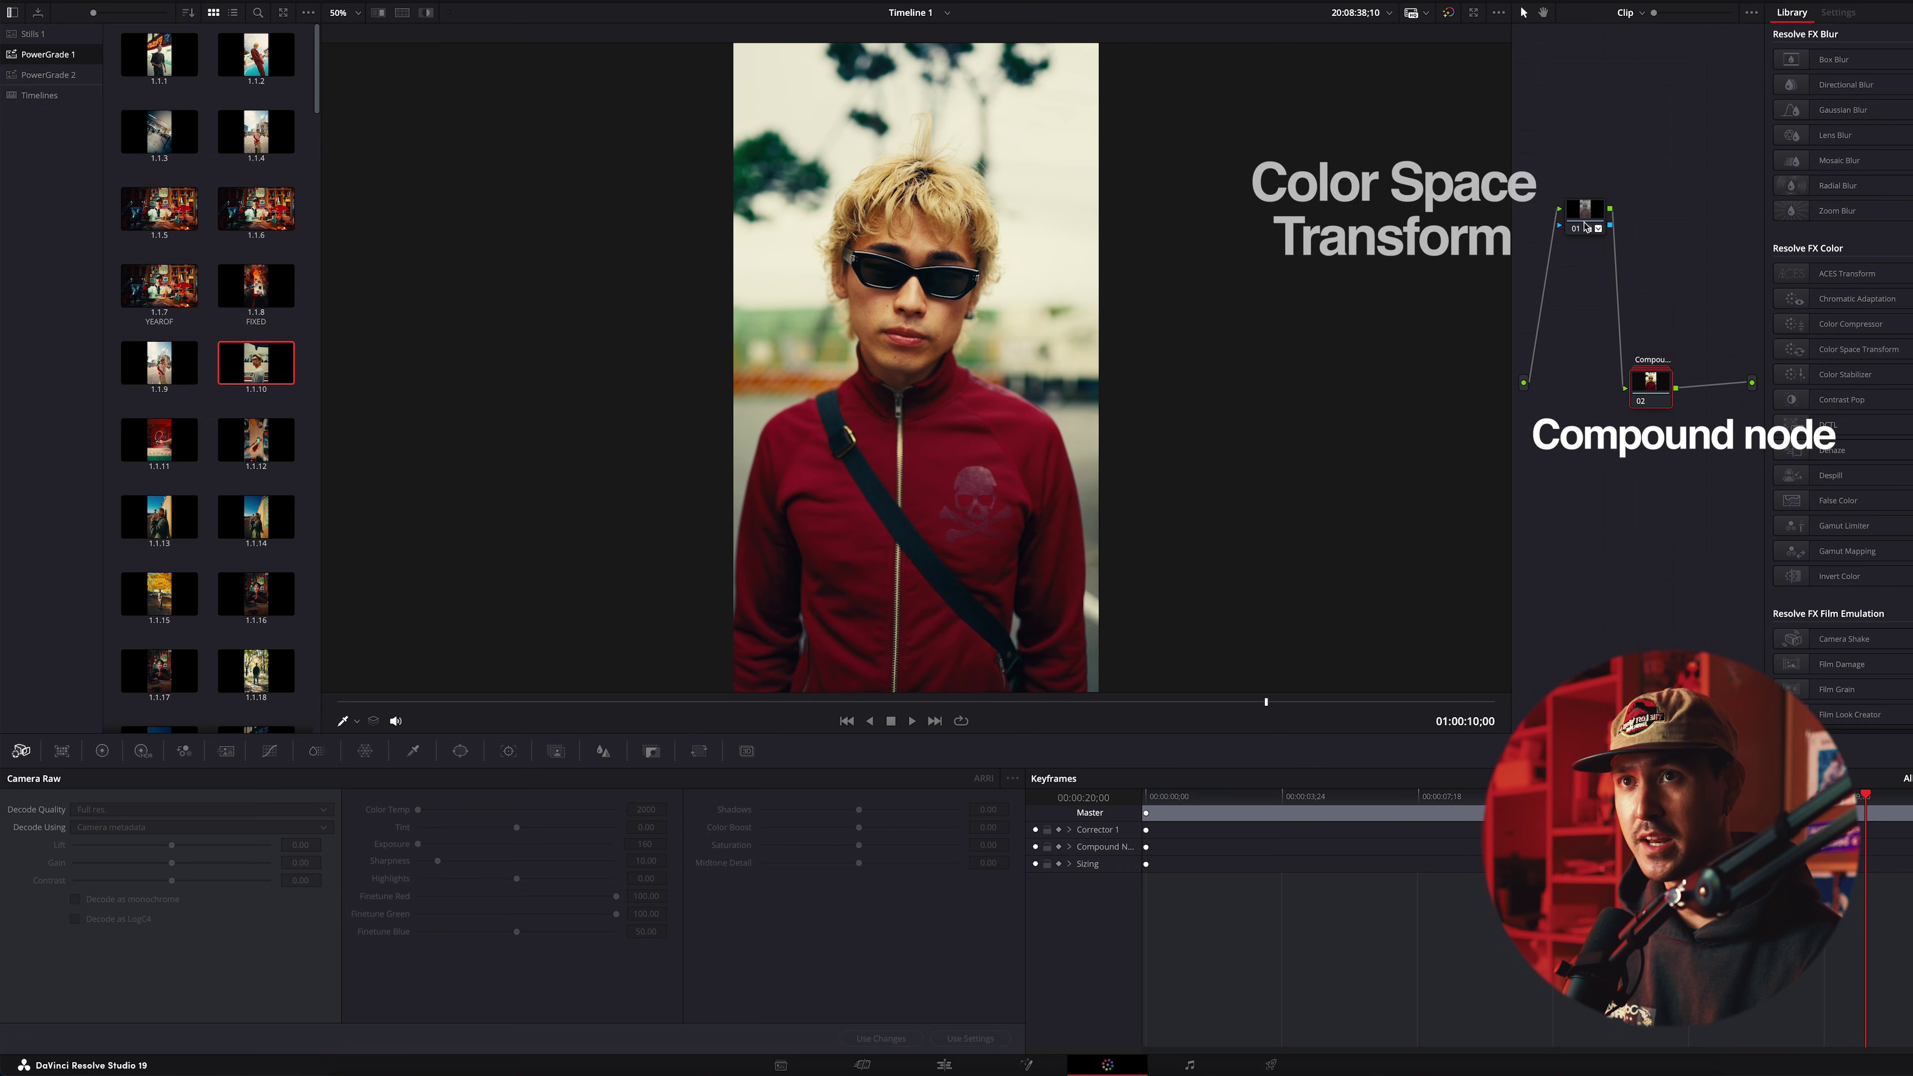
# Add a serial node after node 01 and bring up the ColorSlice panel
pyautogui.click(1585, 220)
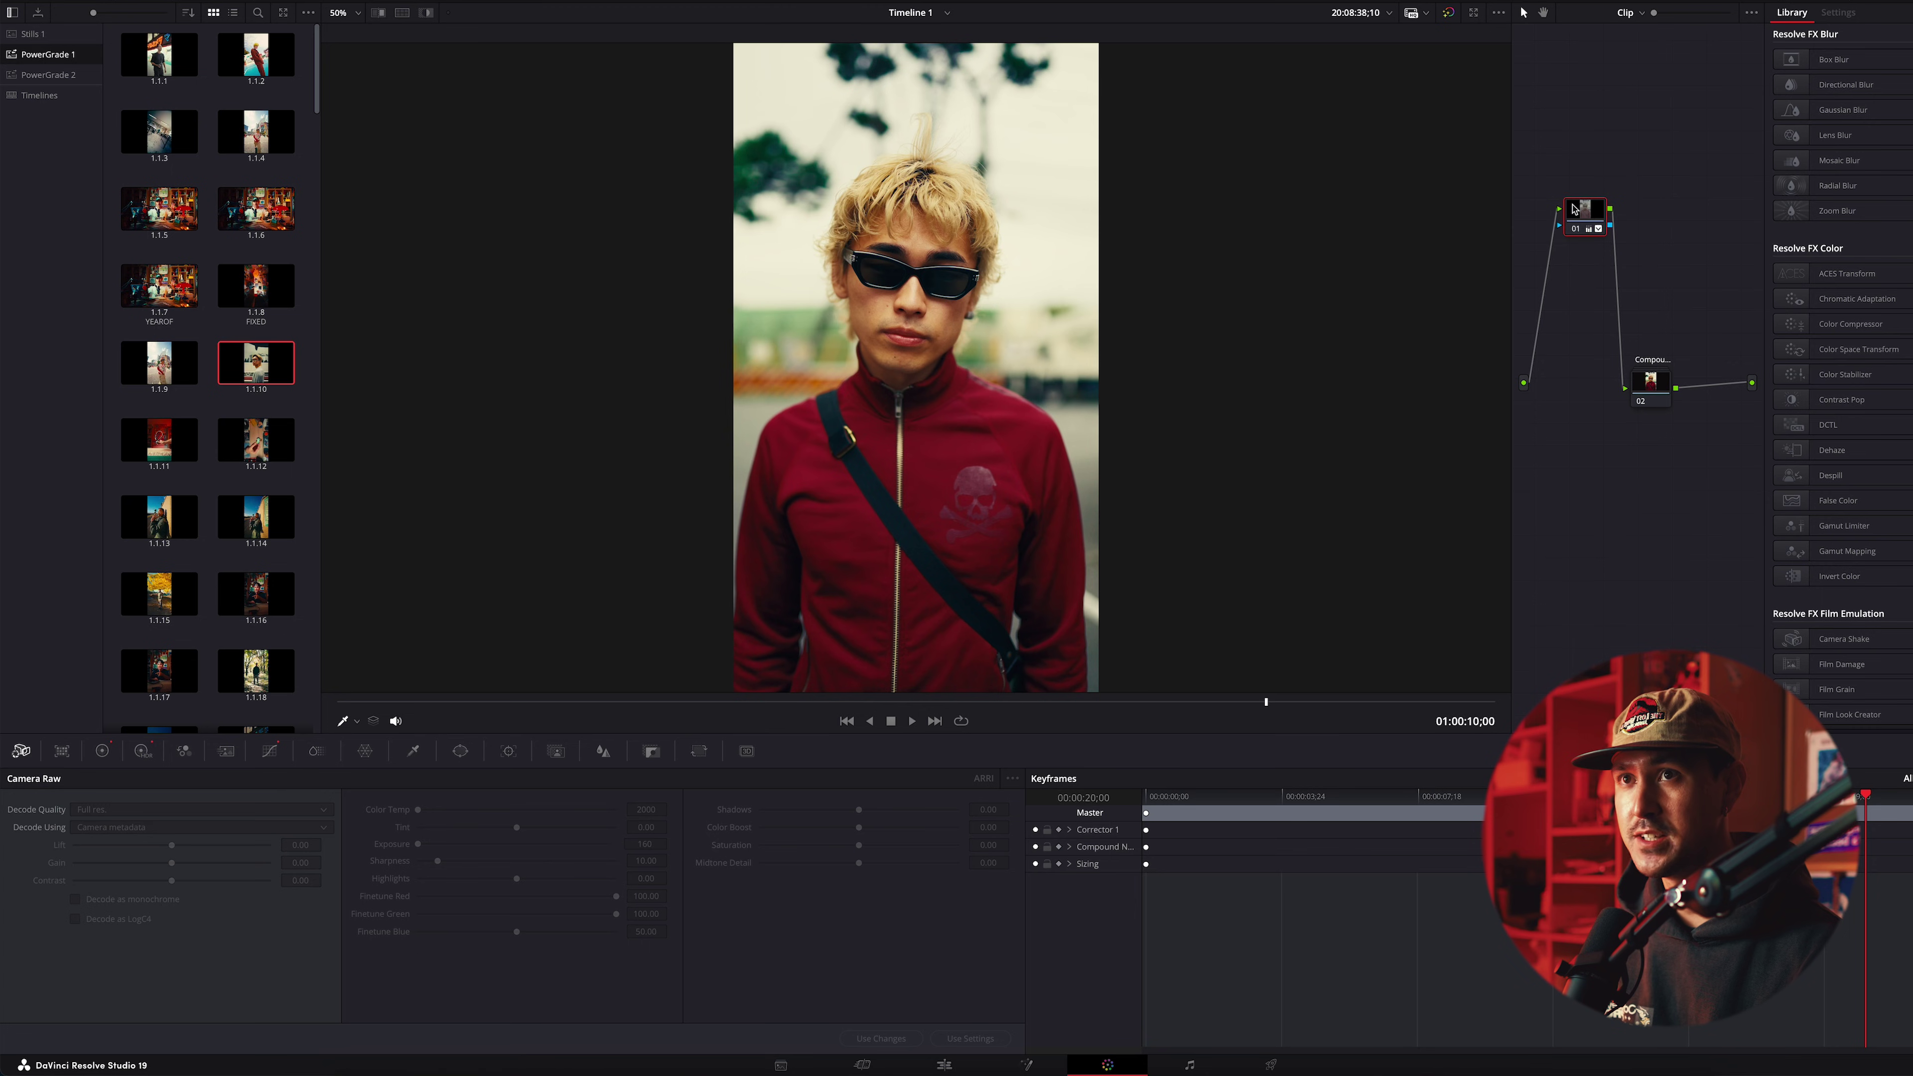
pyautogui.moveTo(1574, 209); pyautogui.dragTo(1579, 203)
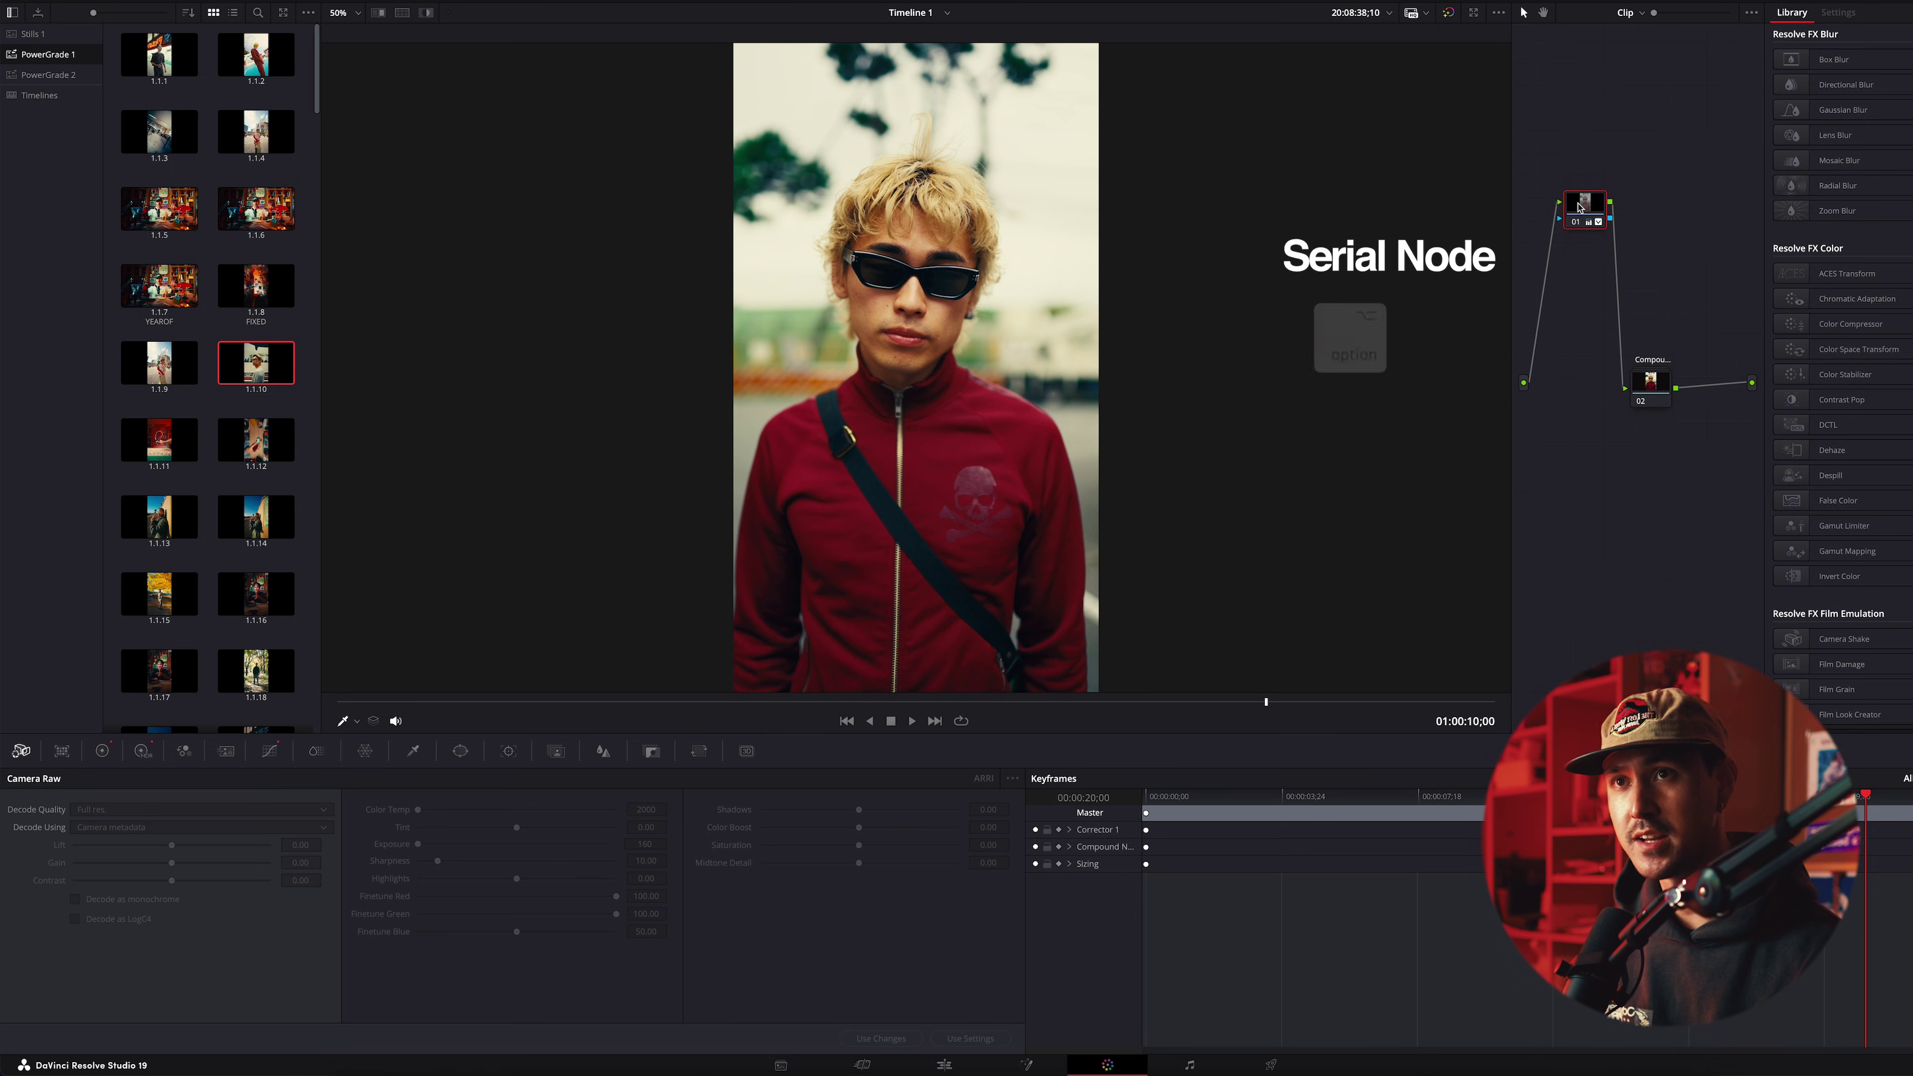
pyautogui.hotkey('alt', 's')
pyautogui.moveTo(1644, 204); pyautogui.dragTo(1613, 270)
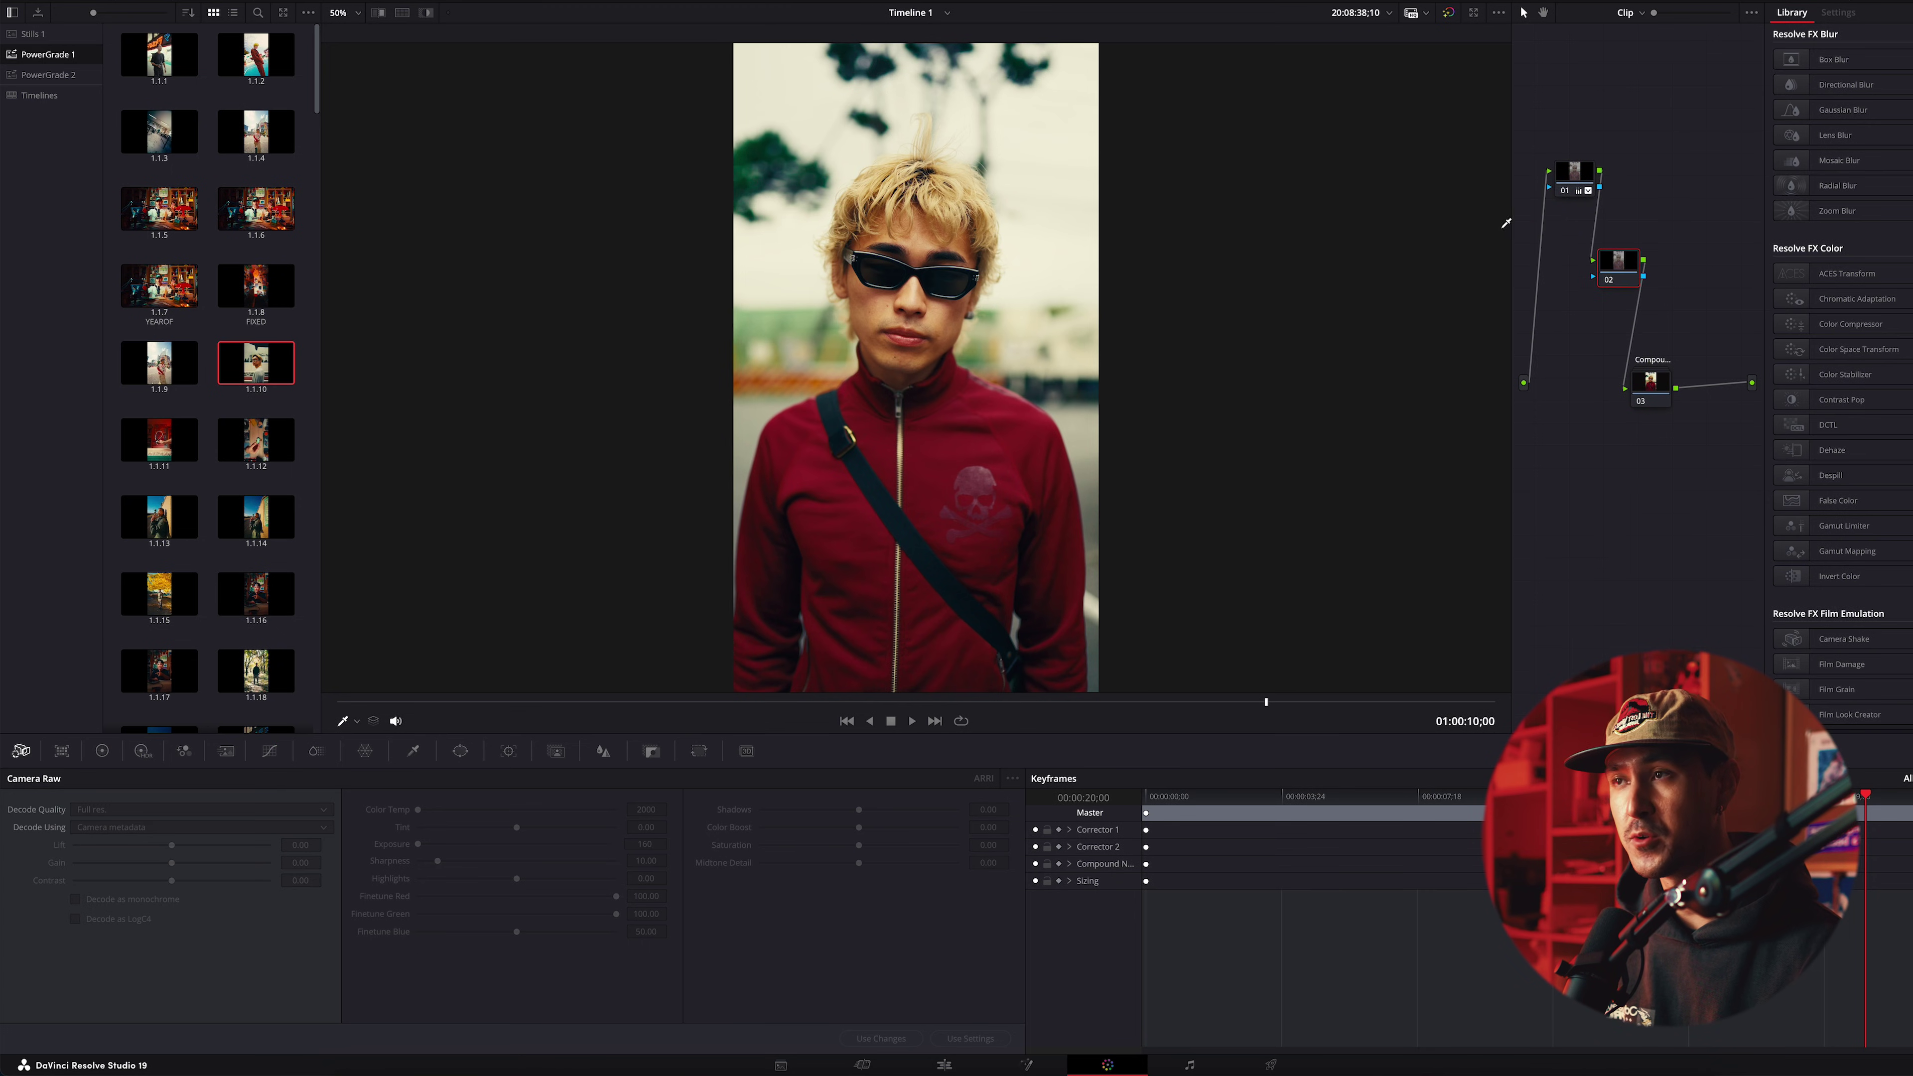
pyautogui.click(323, 756)
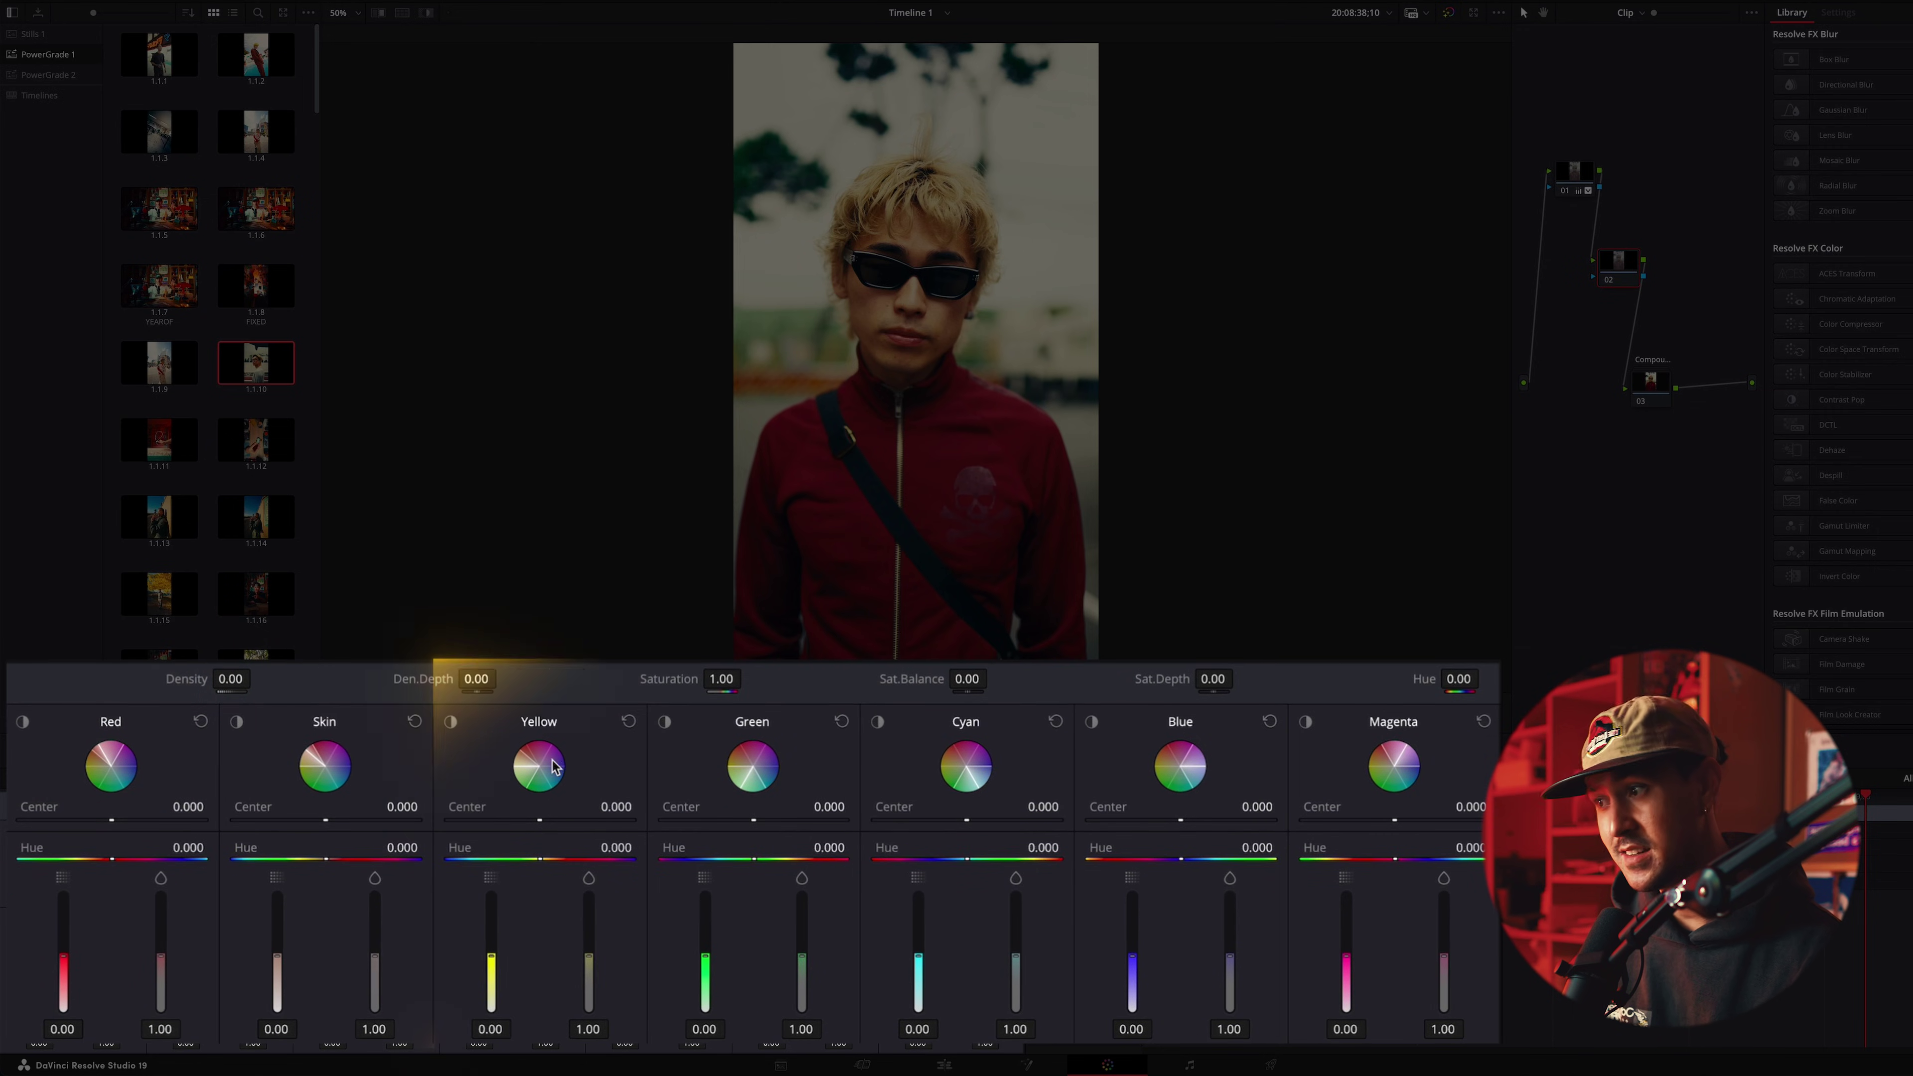
# Preview the areas the Magenta slice affects in the ColorSlice panel
pyautogui.click(1308, 725)
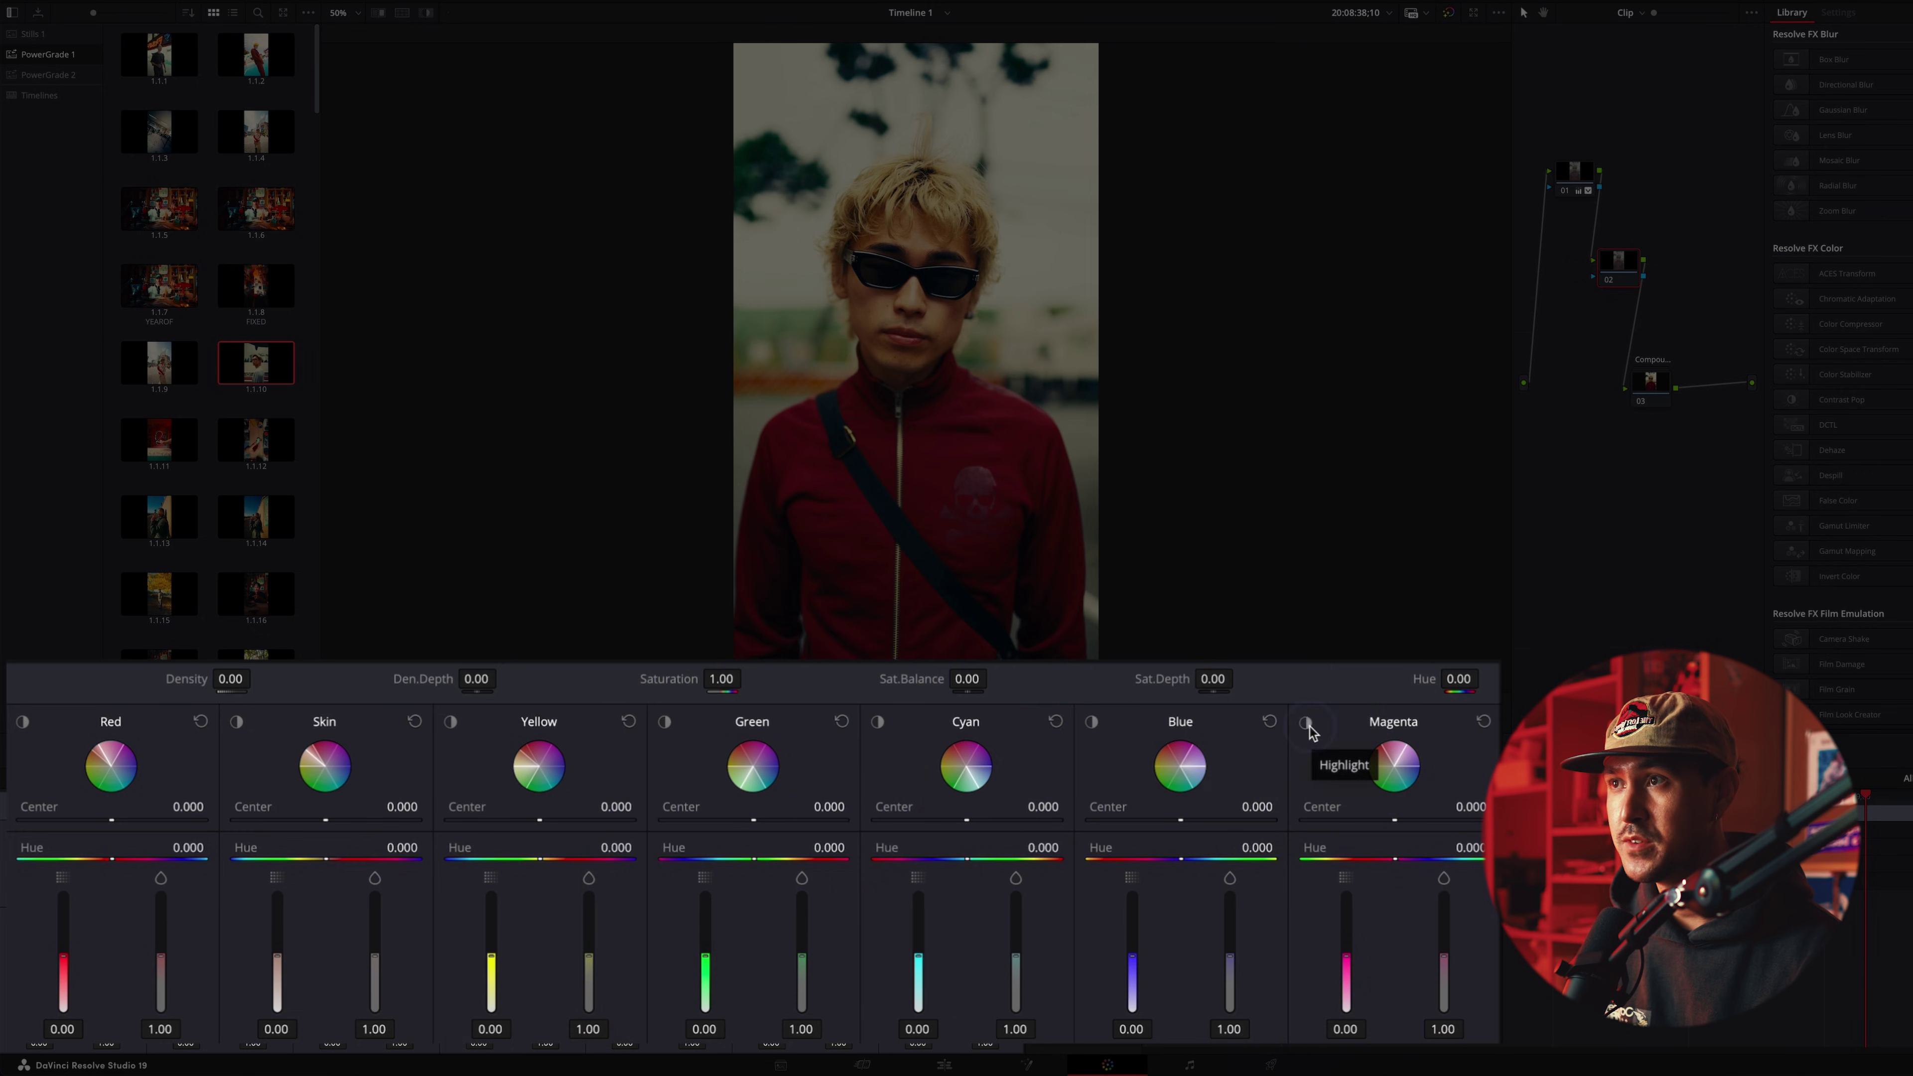
pyautogui.click(893, 837)
pyautogui.click(894, 837)
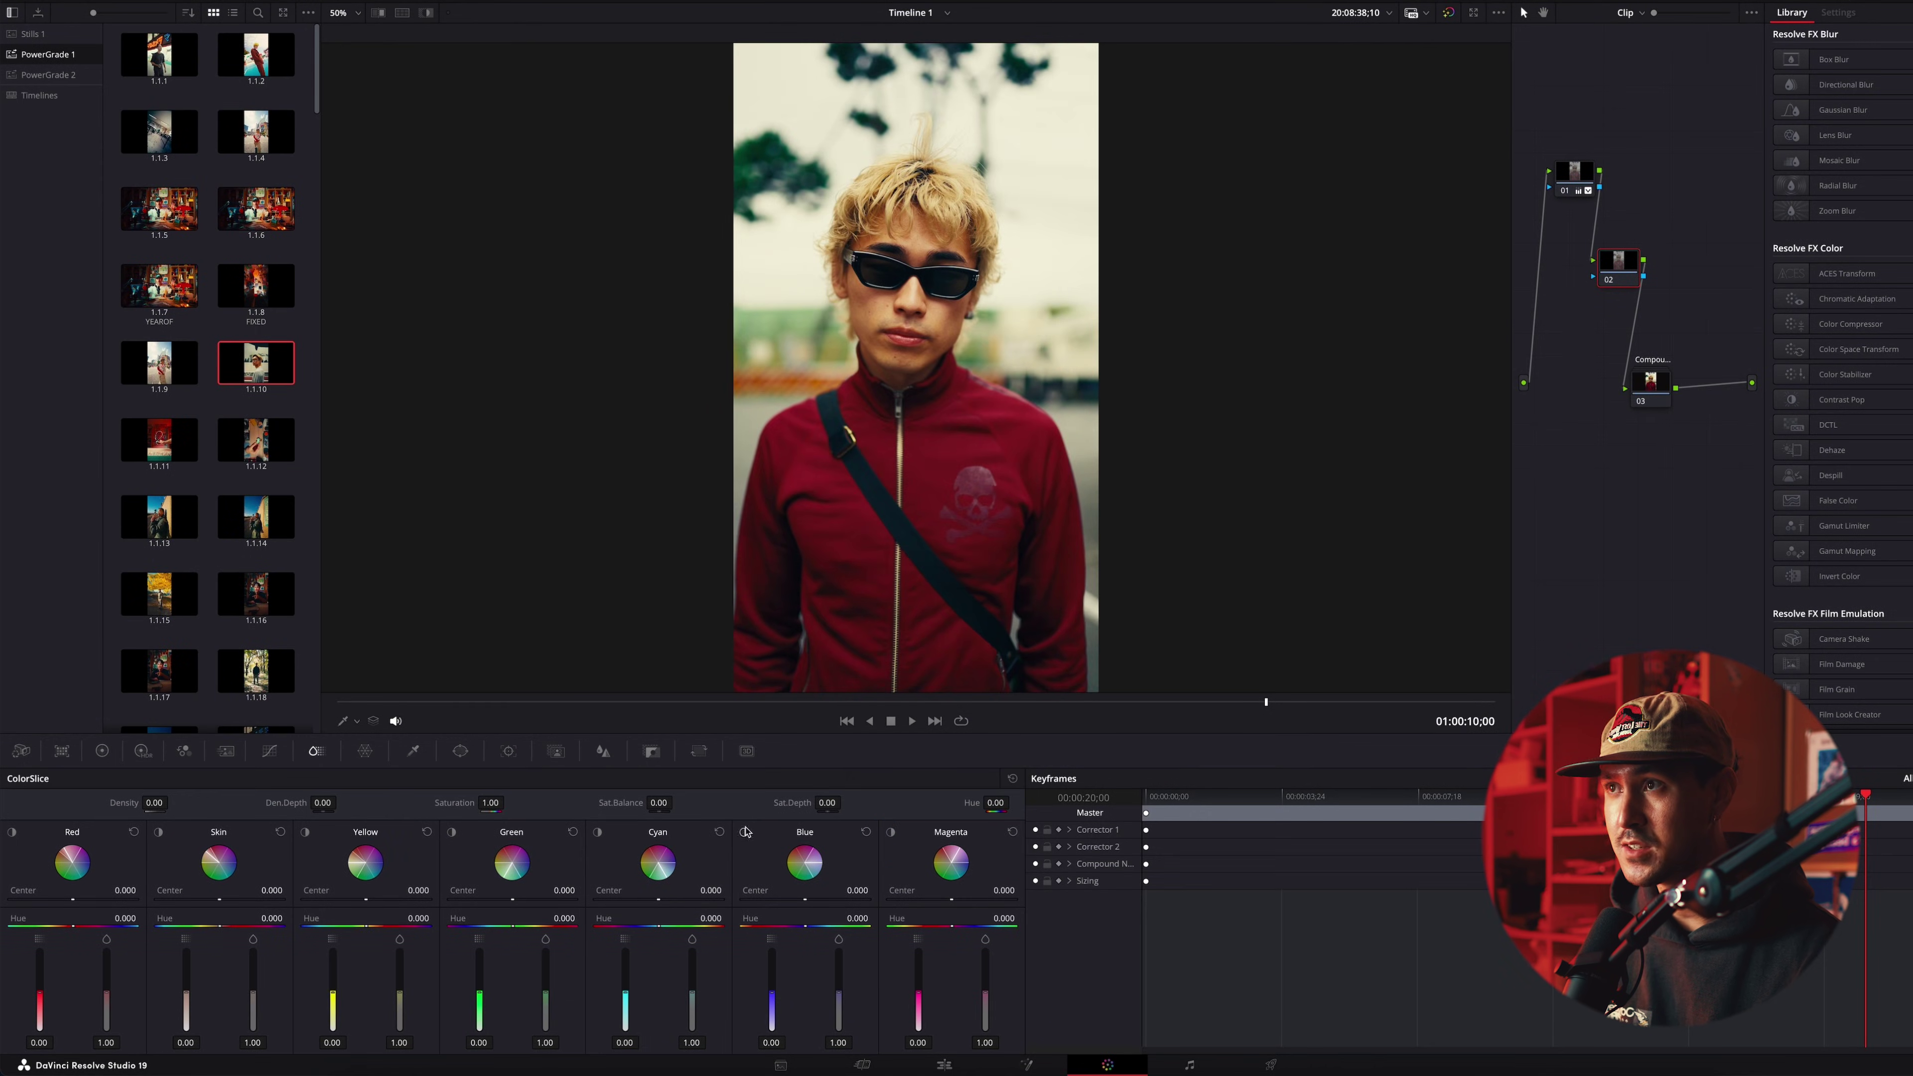
pyautogui.click(599, 834)
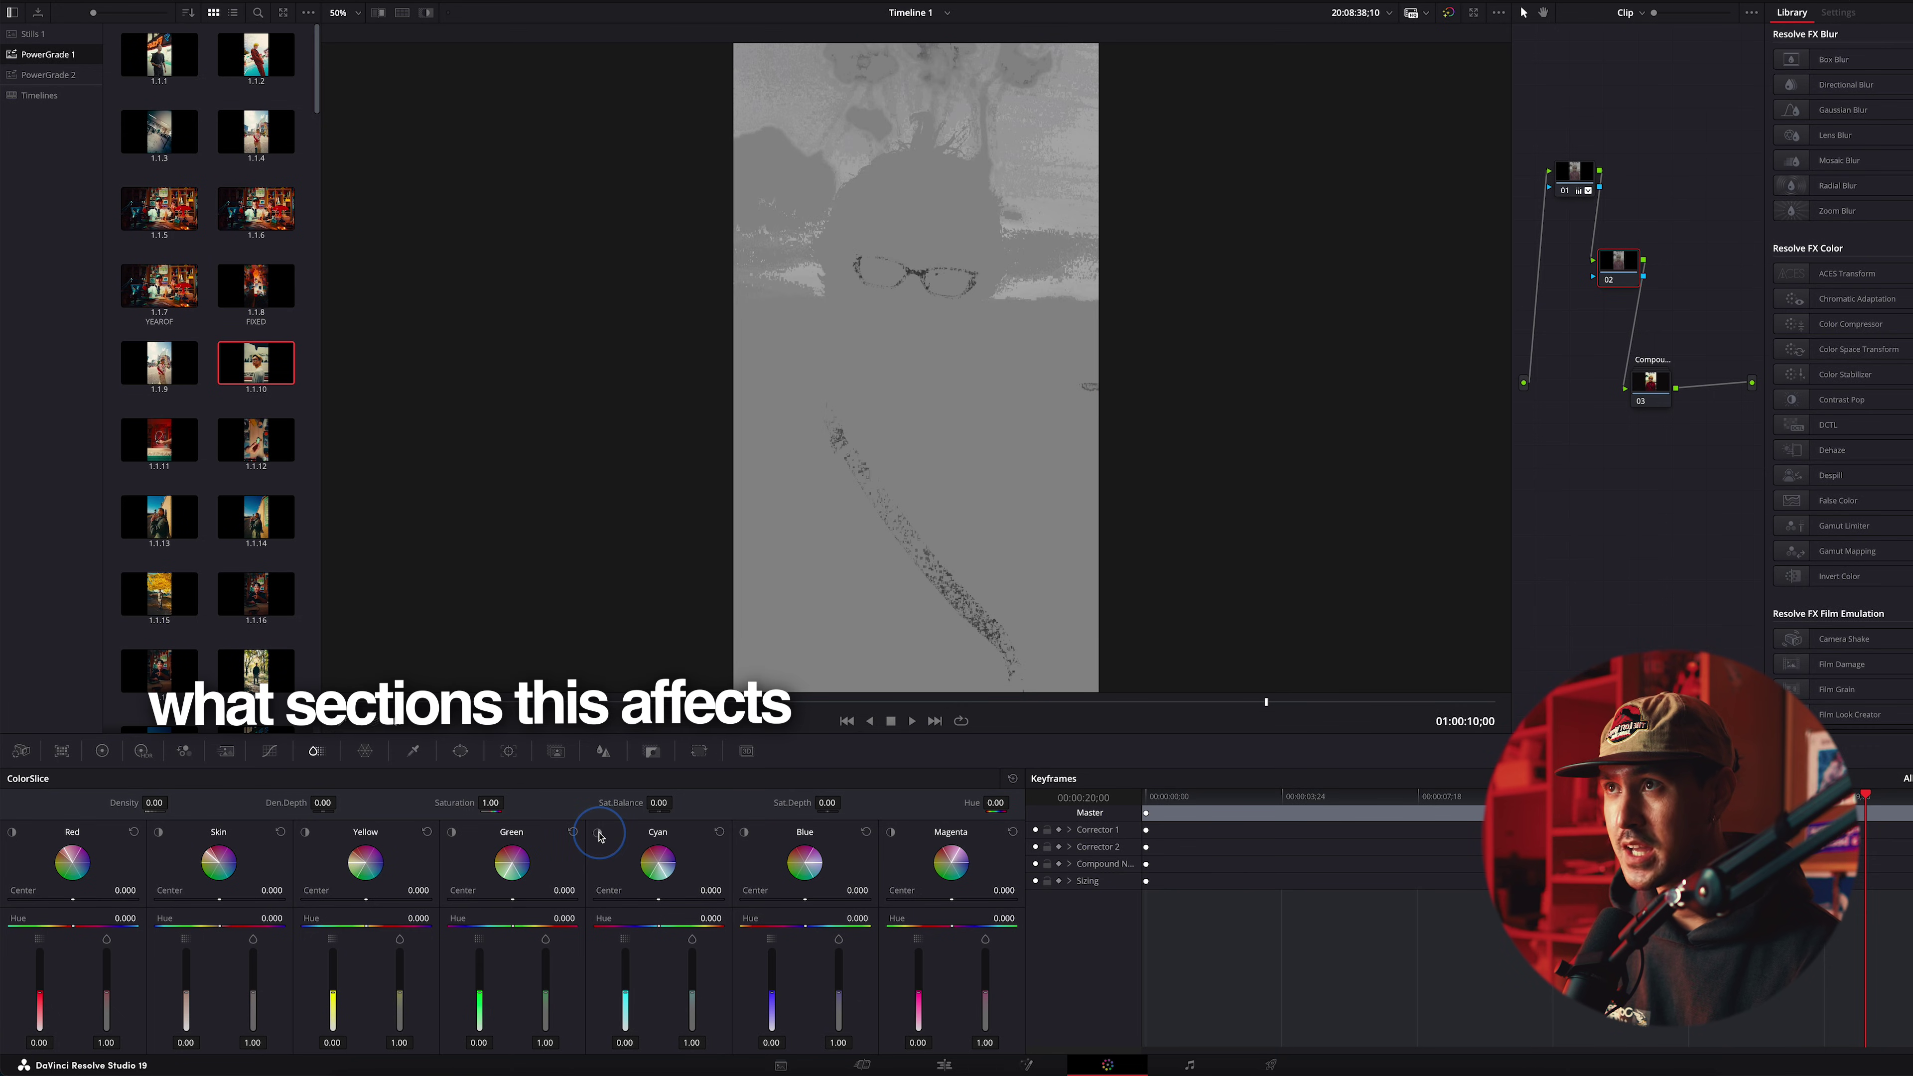
pyautogui.click(599, 834)
pyautogui.click(453, 834)
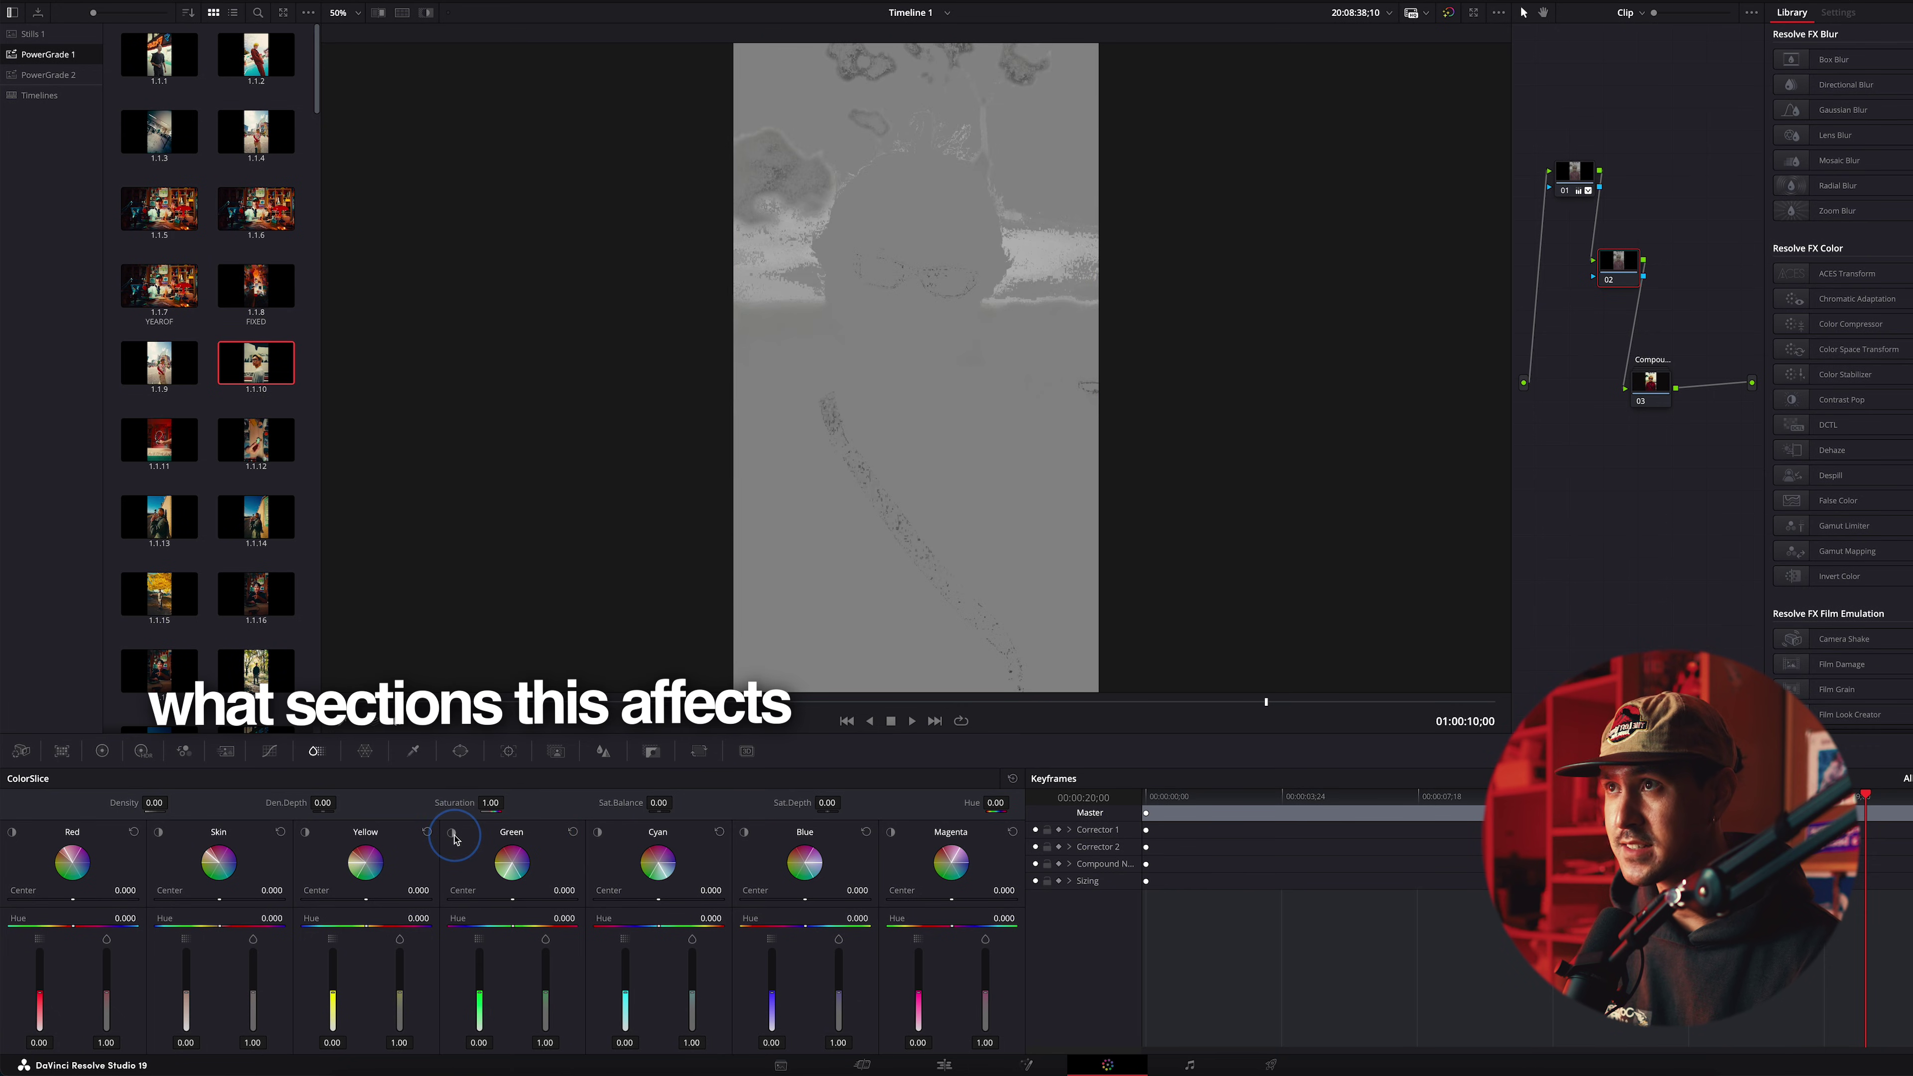
pyautogui.click(453, 833)
pyautogui.click(305, 832)
pyautogui.click(305, 832)
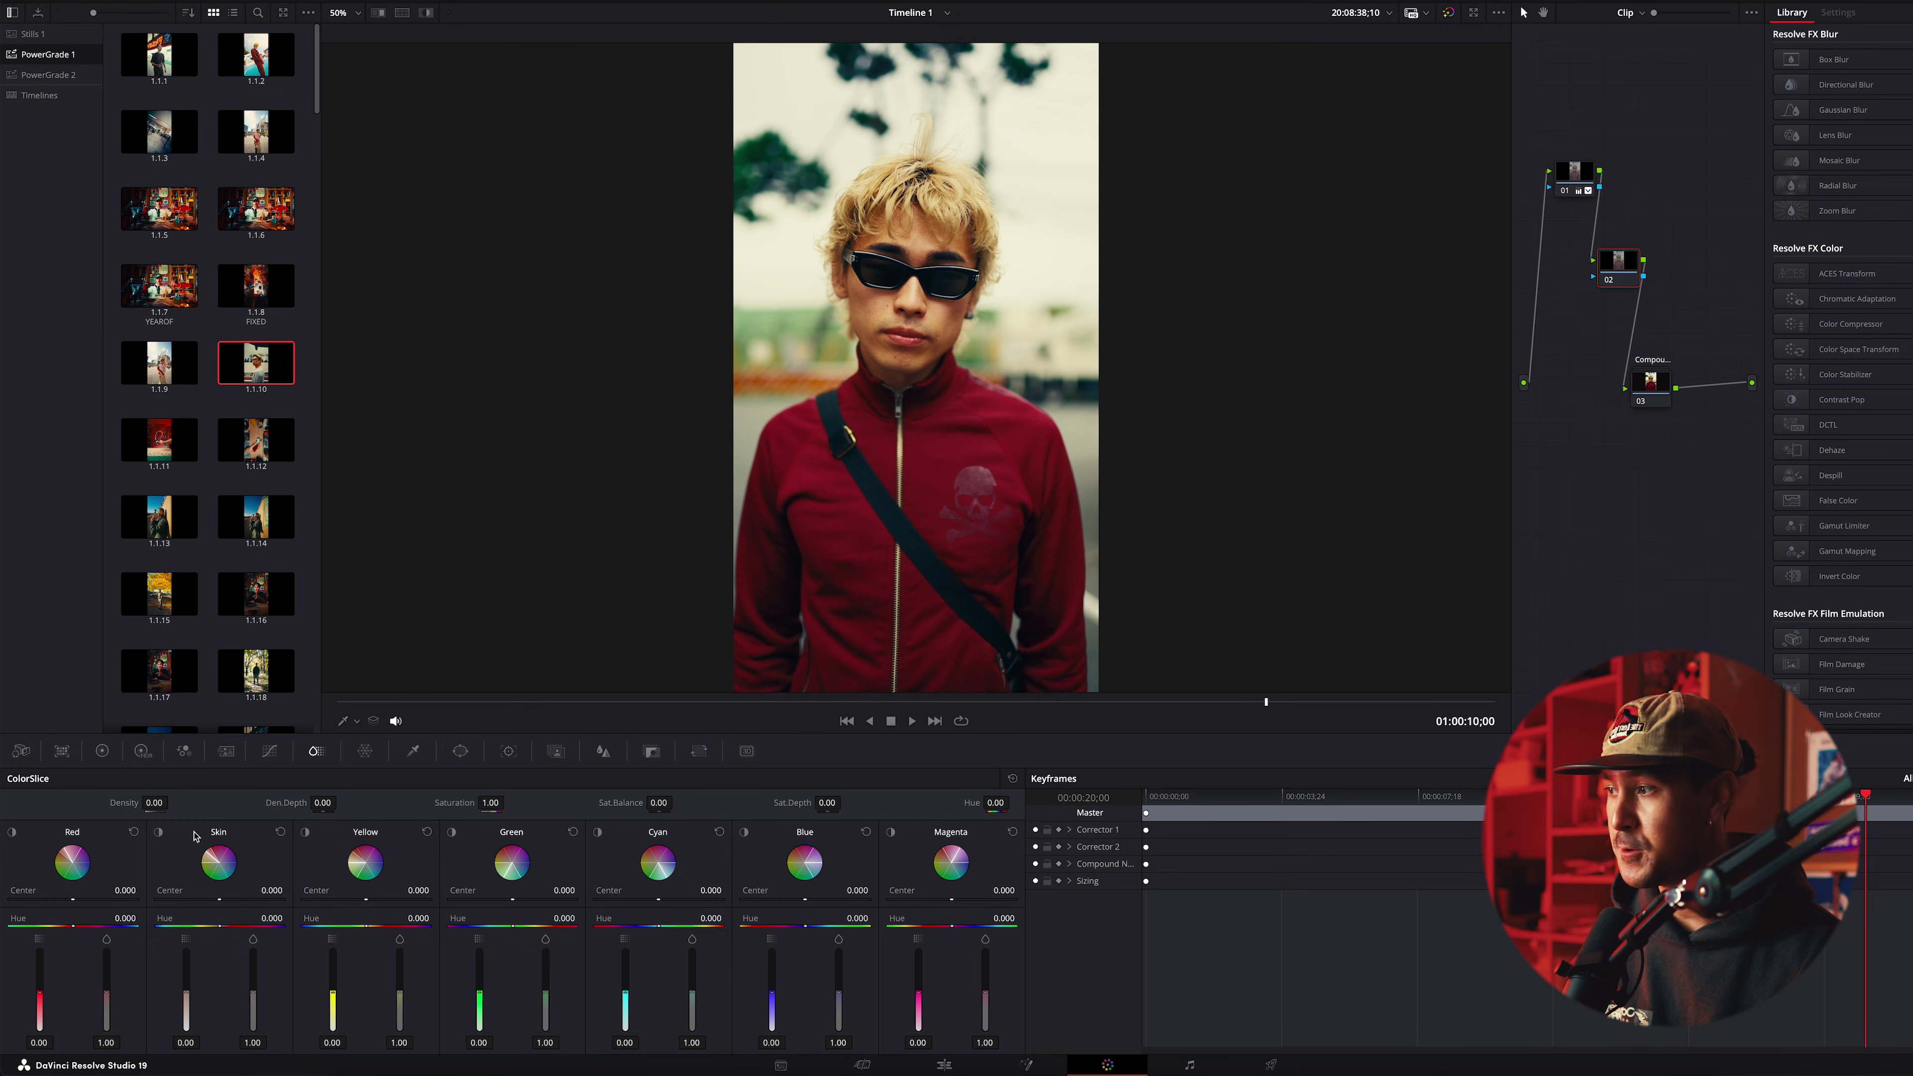
pyautogui.click(159, 832)
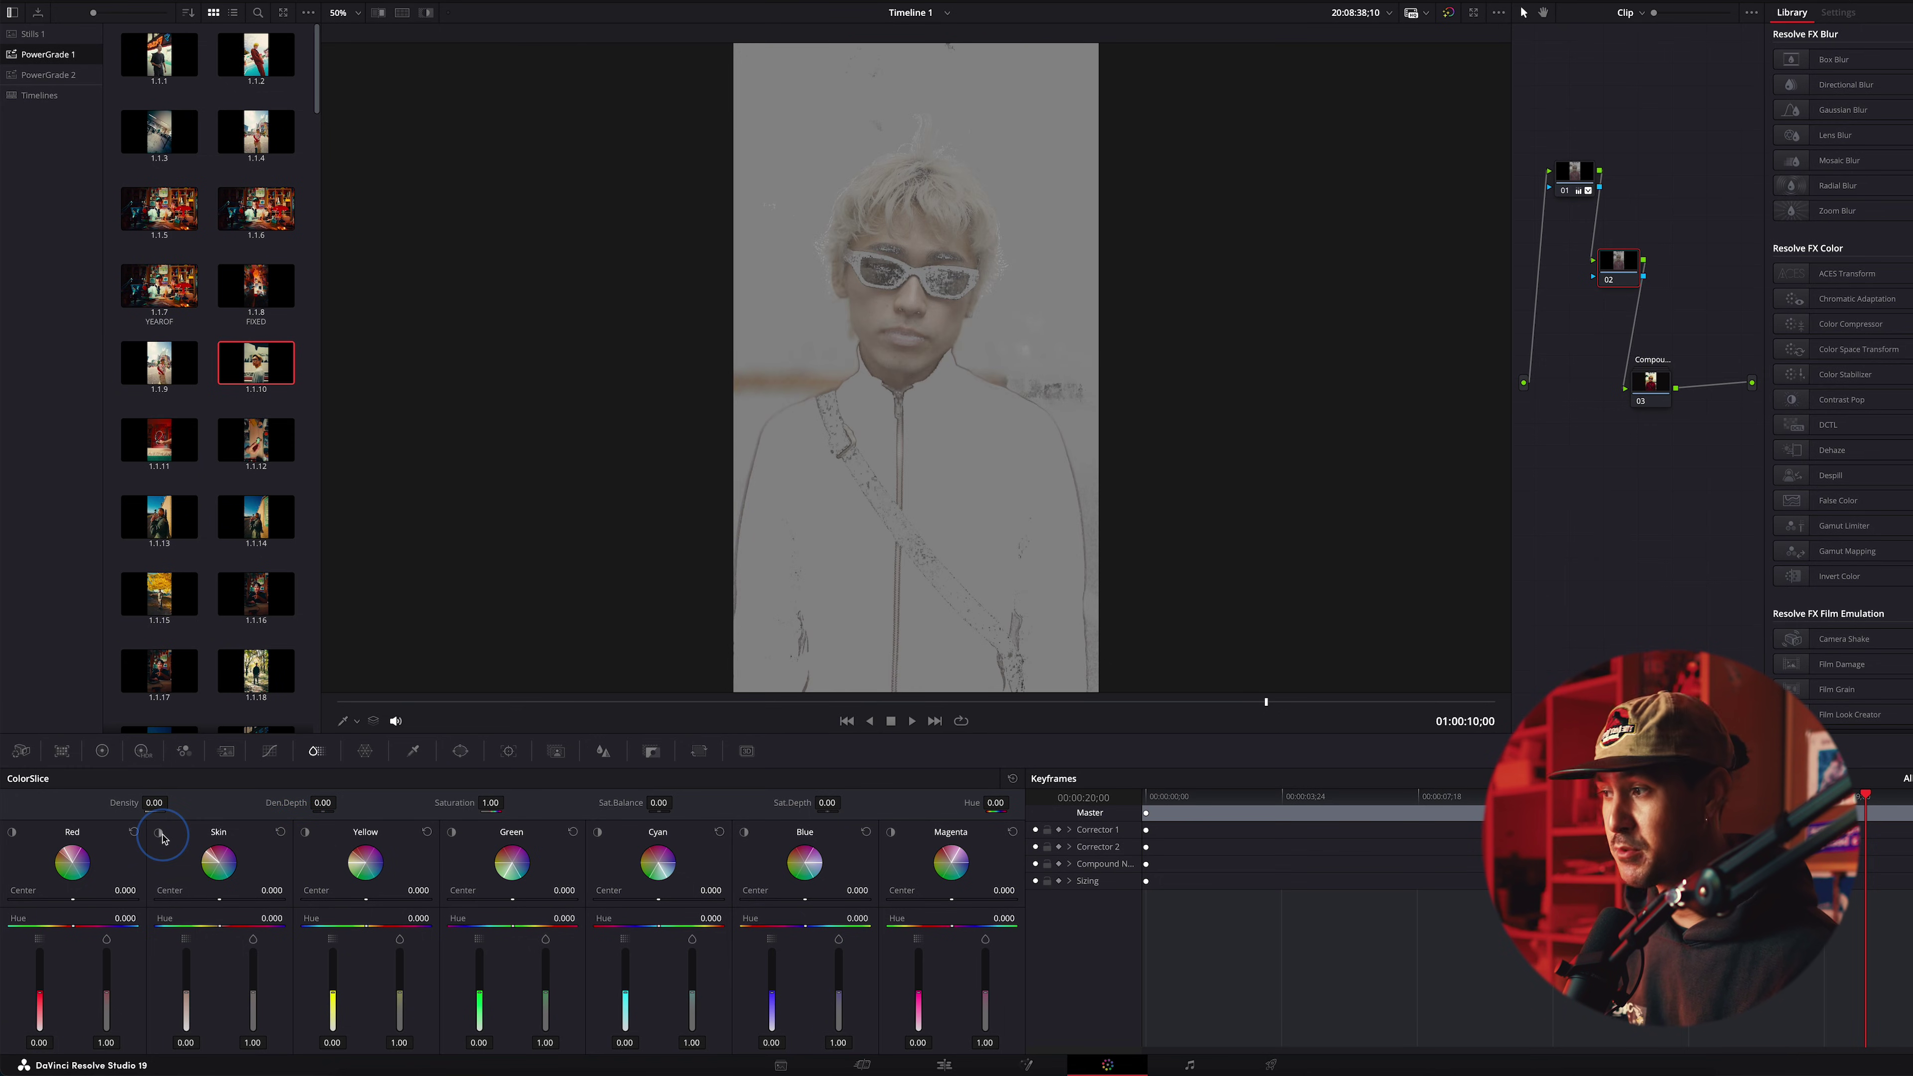
pyautogui.click(159, 832)
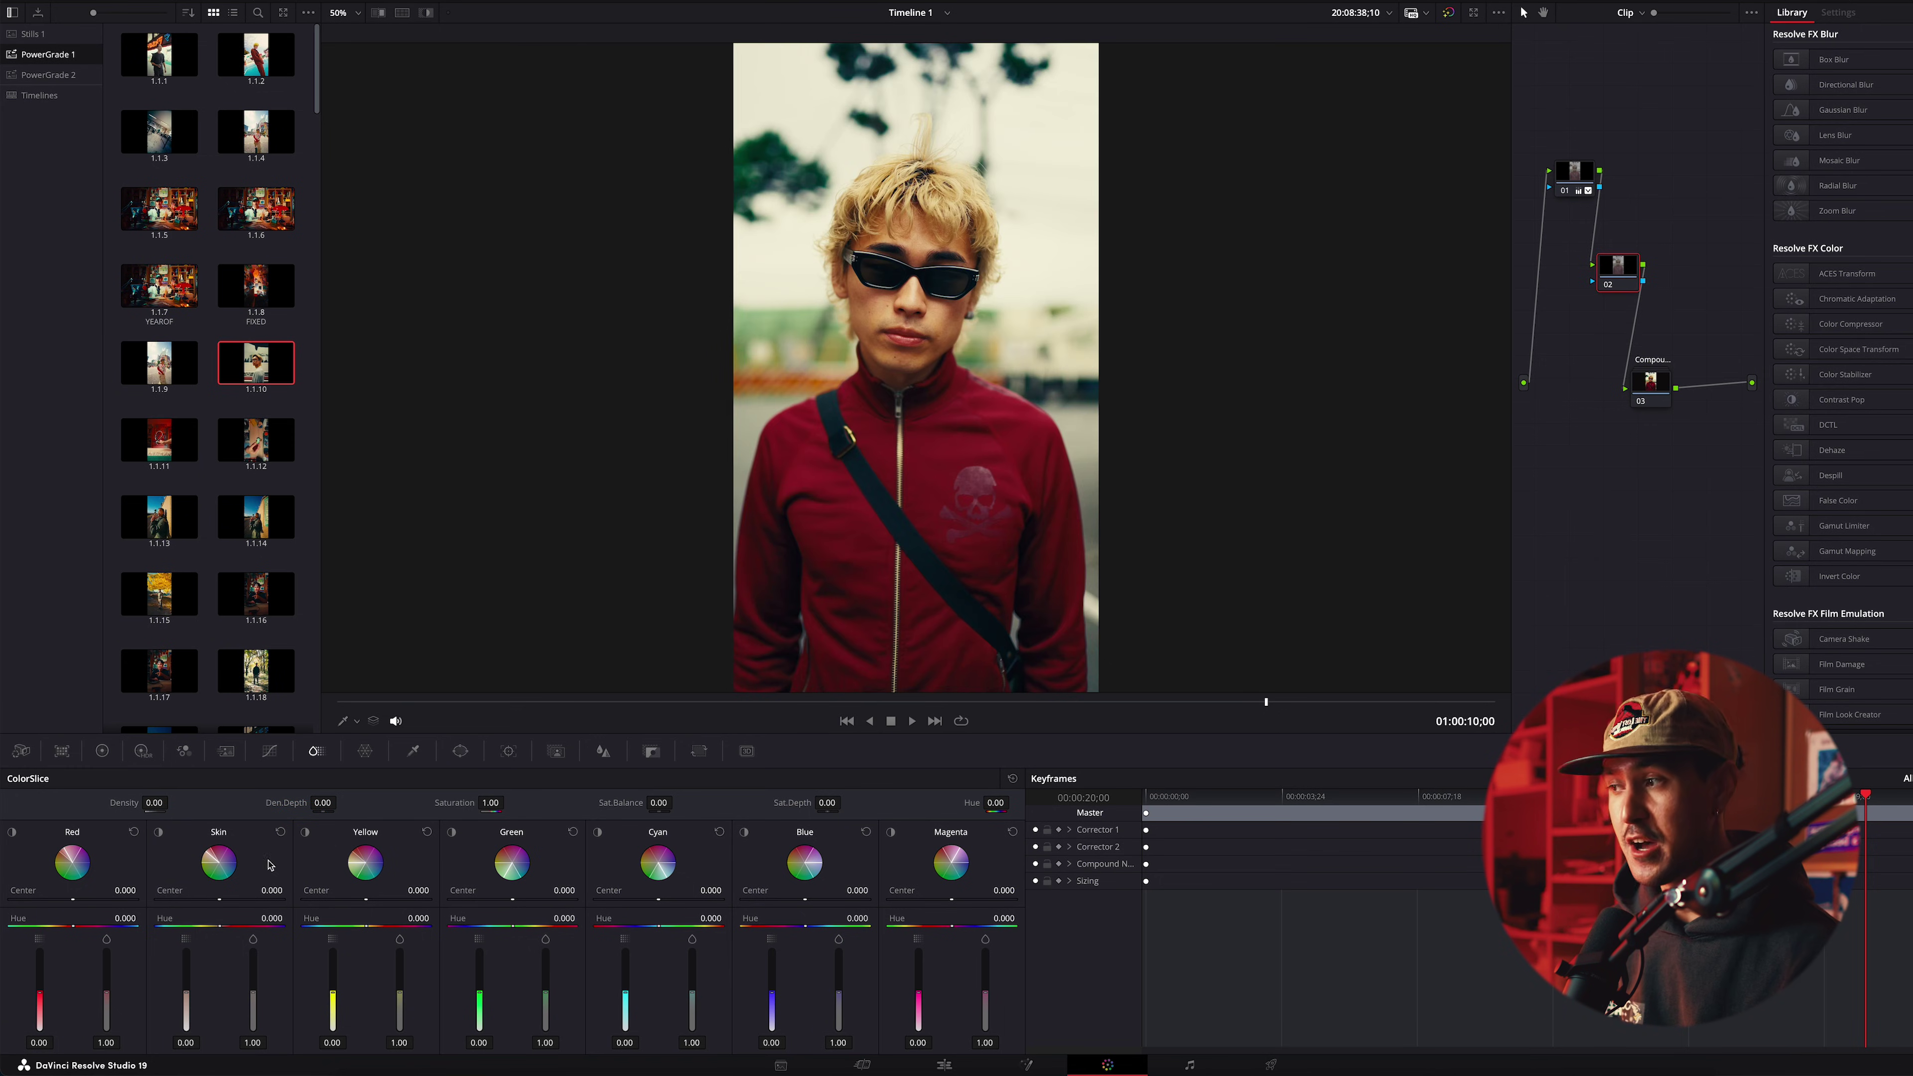
pyautogui.click(160, 833)
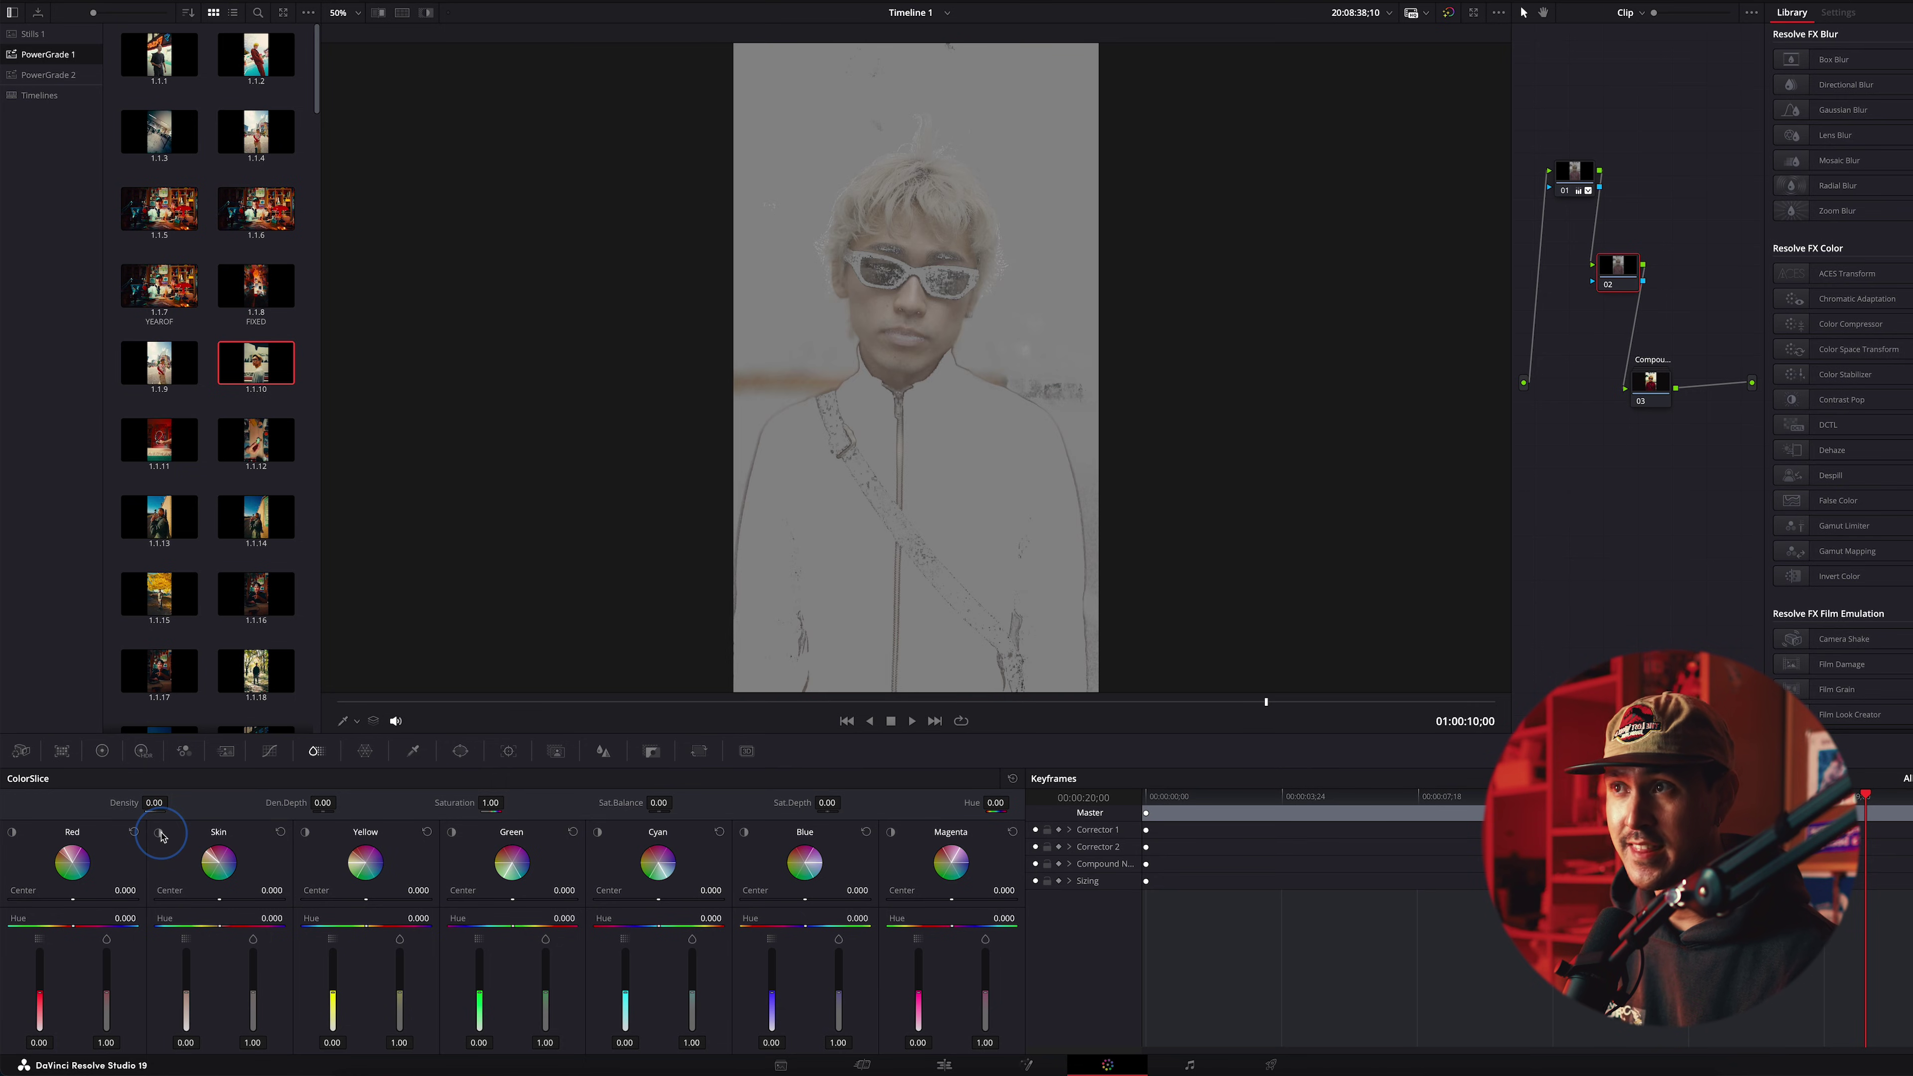
pyautogui.click(160, 832)
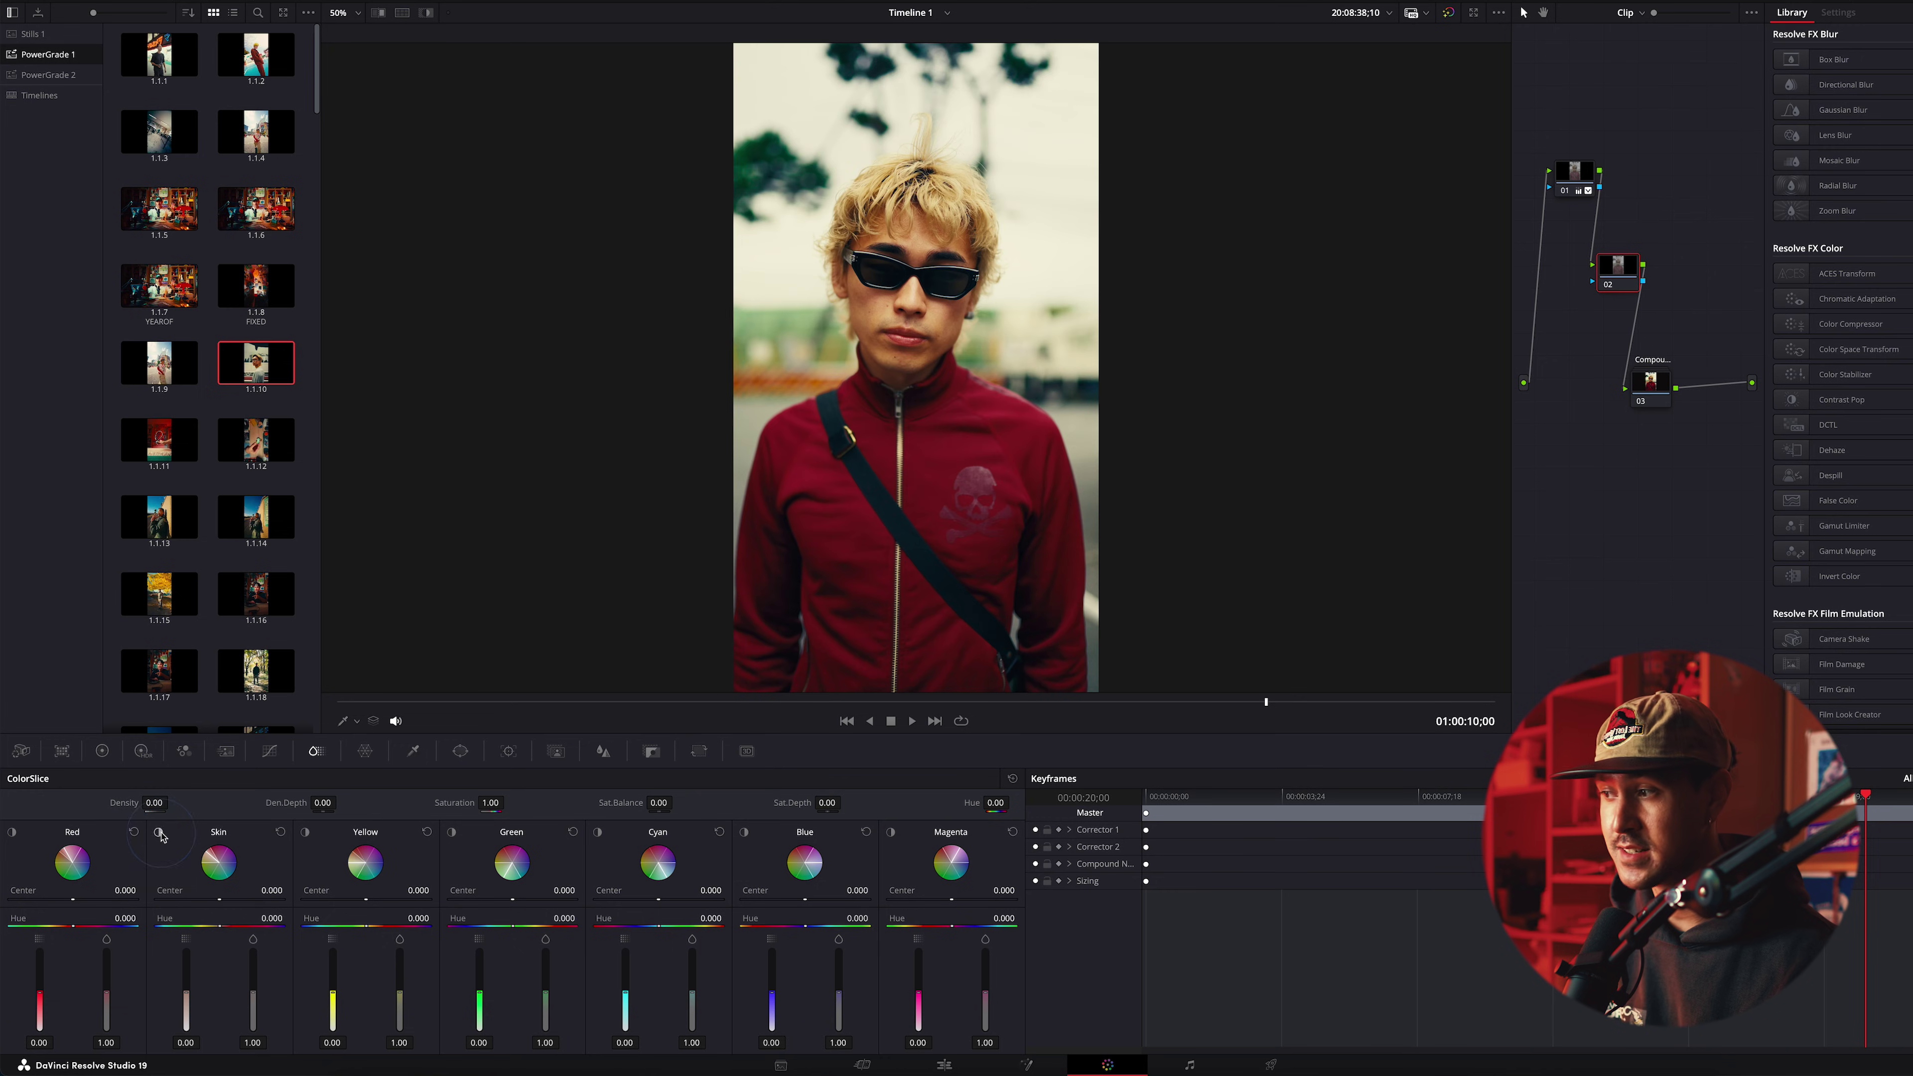
# Move the Skin slice centre to -0.196, keeping its hue and saturation at defaults
pyautogui.moveTo(223, 925)
pyautogui.mouseDown()
pyautogui.moveTo(132, 925)
pyautogui.moveTo(222, 927)
pyautogui.mouseUp()
pyautogui.doubleClick(226, 938)
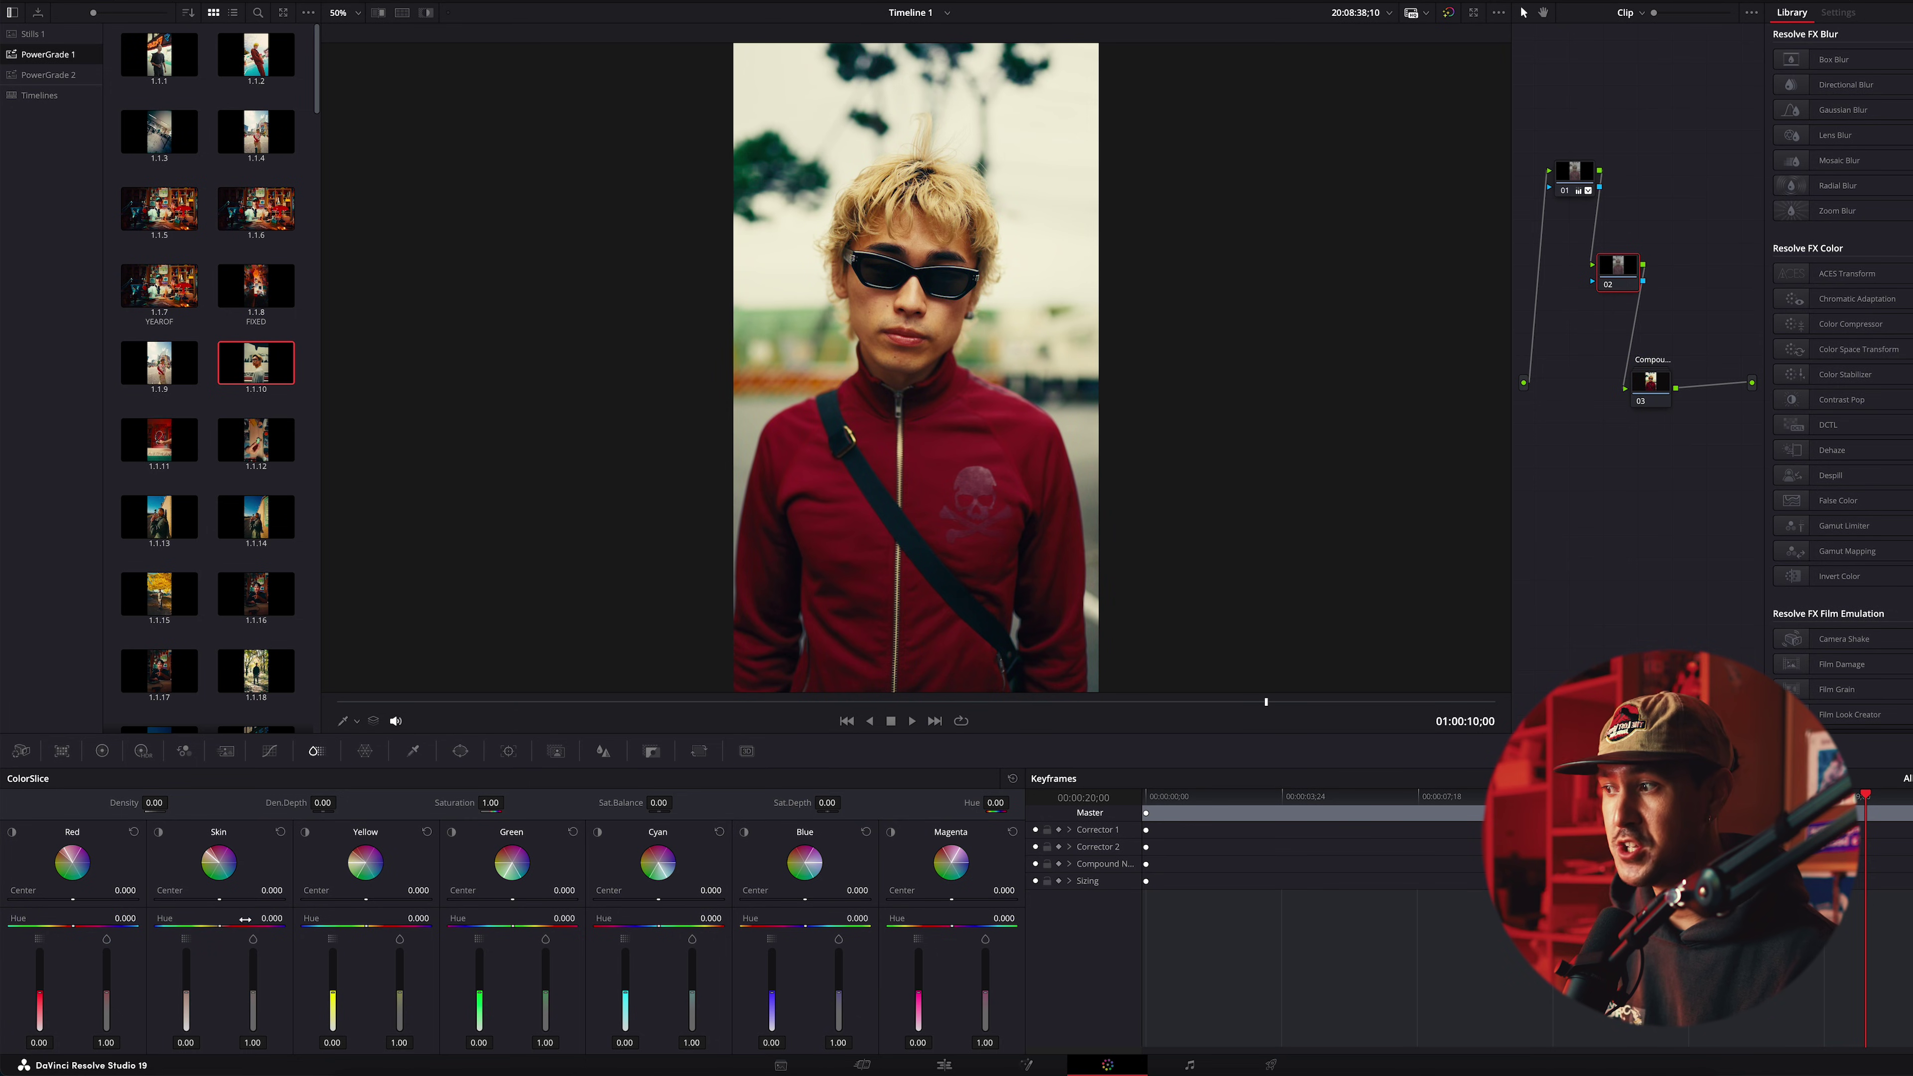
pyautogui.moveTo(220, 899)
pyautogui.mouseDown()
pyautogui.moveTo(158, 914)
pyautogui.moveTo(413, 879)
pyautogui.moveTo(67, 888)
pyautogui.moveTo(680, 863)
pyautogui.mouseUp()
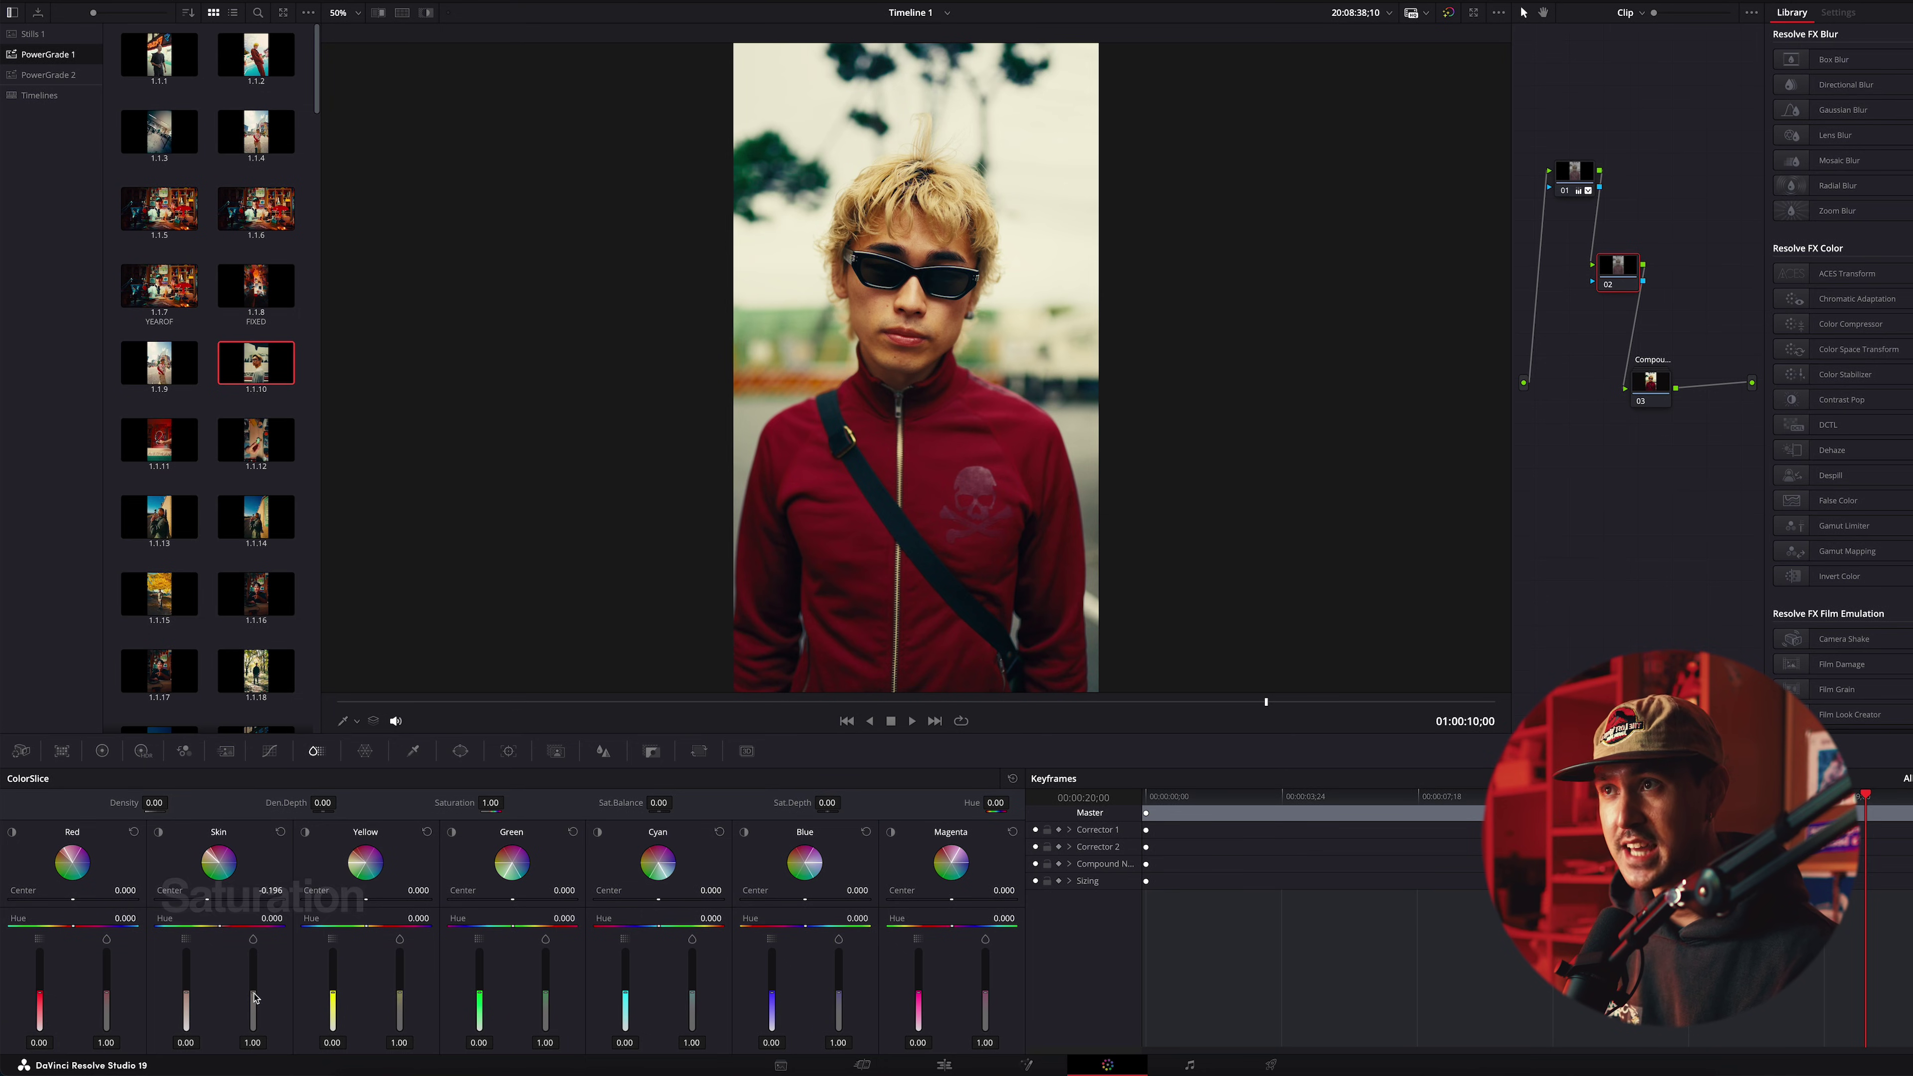
pyautogui.moveTo(255, 999)
pyautogui.mouseDown()
pyautogui.moveTo(251, 950)
pyautogui.moveTo(239, 1051)
pyautogui.moveTo(252, 989)
pyautogui.mouseUp()
pyautogui.doubleClick(253, 1033)
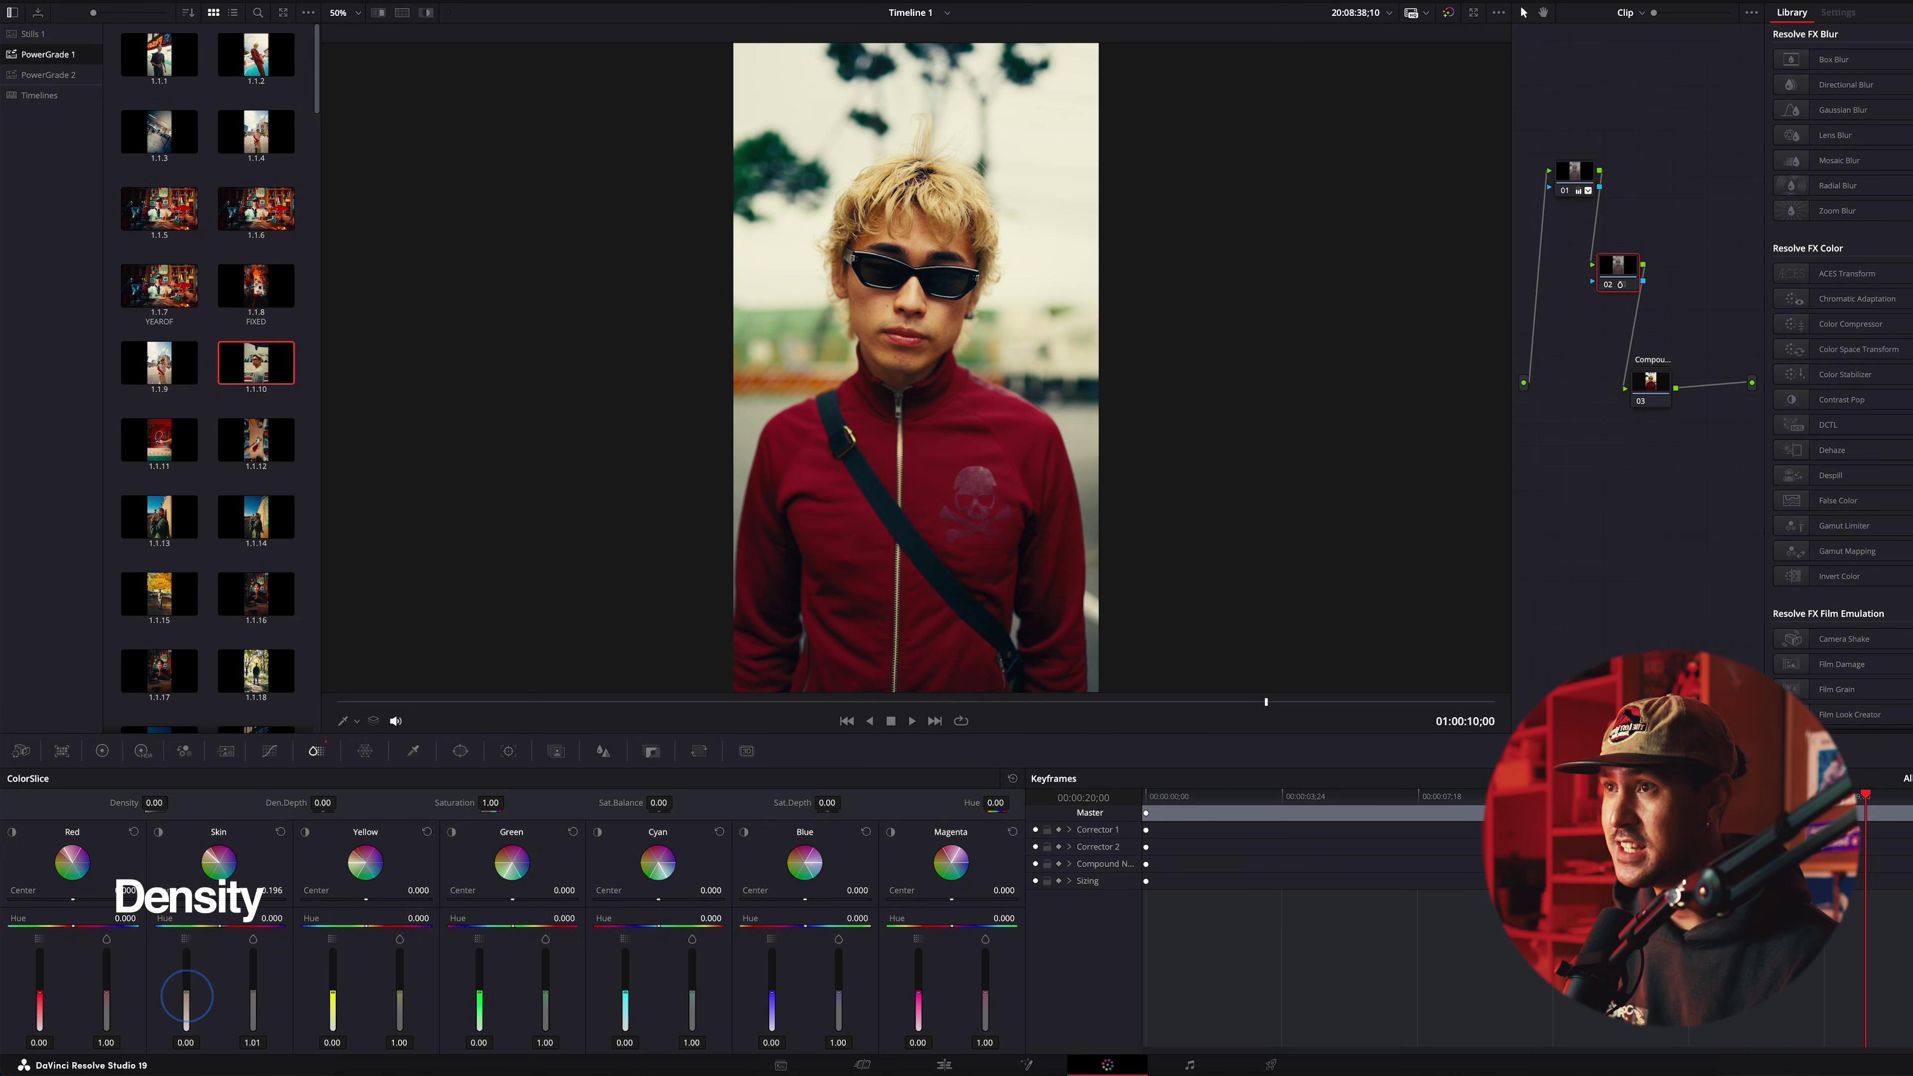
# Raise Skin density to 0.11 and saturation to 1.03, and nudge Skin hue to -0.020
pyautogui.moveTo(186, 997)
pyautogui.mouseDown()
pyautogui.moveTo(186, 968)
pyautogui.moveTo(180, 1044)
pyautogui.moveTo(175, 978)
pyautogui.mouseUp()
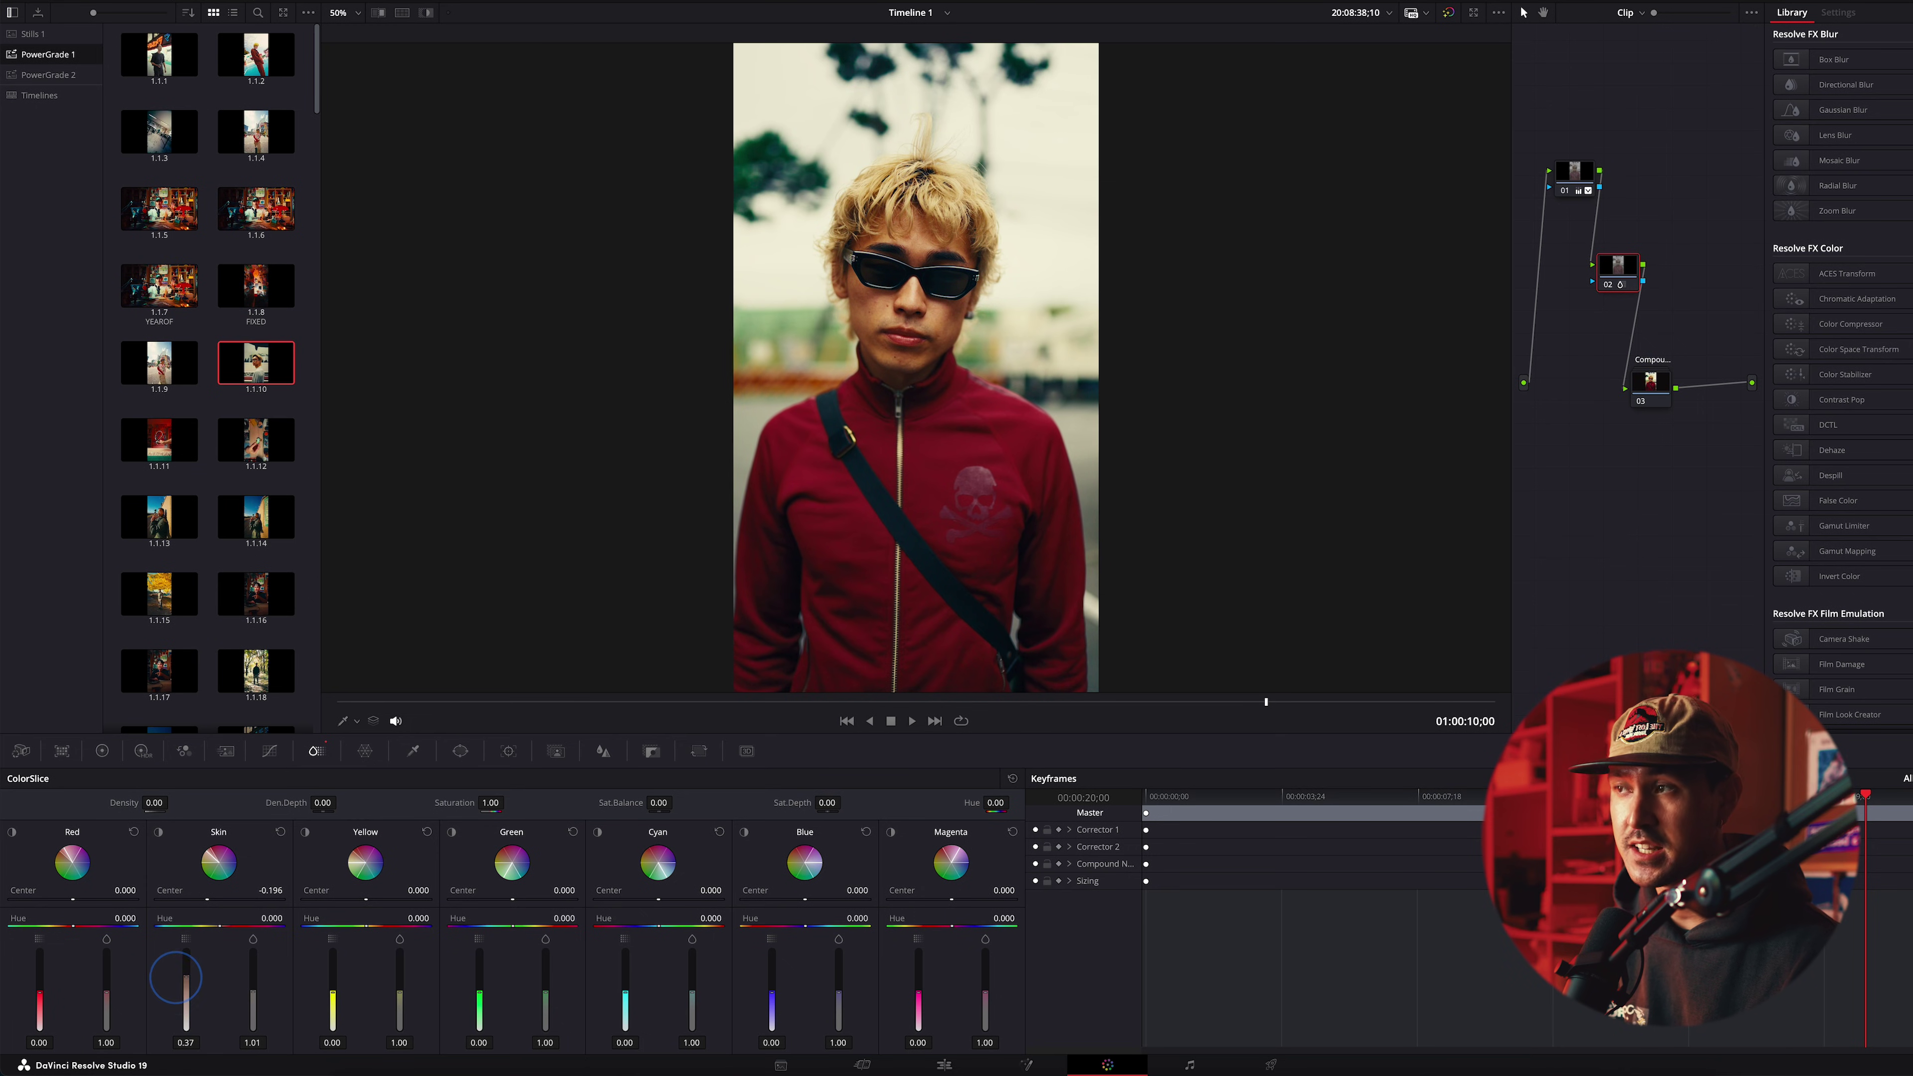
pyautogui.doubleClick(183, 985)
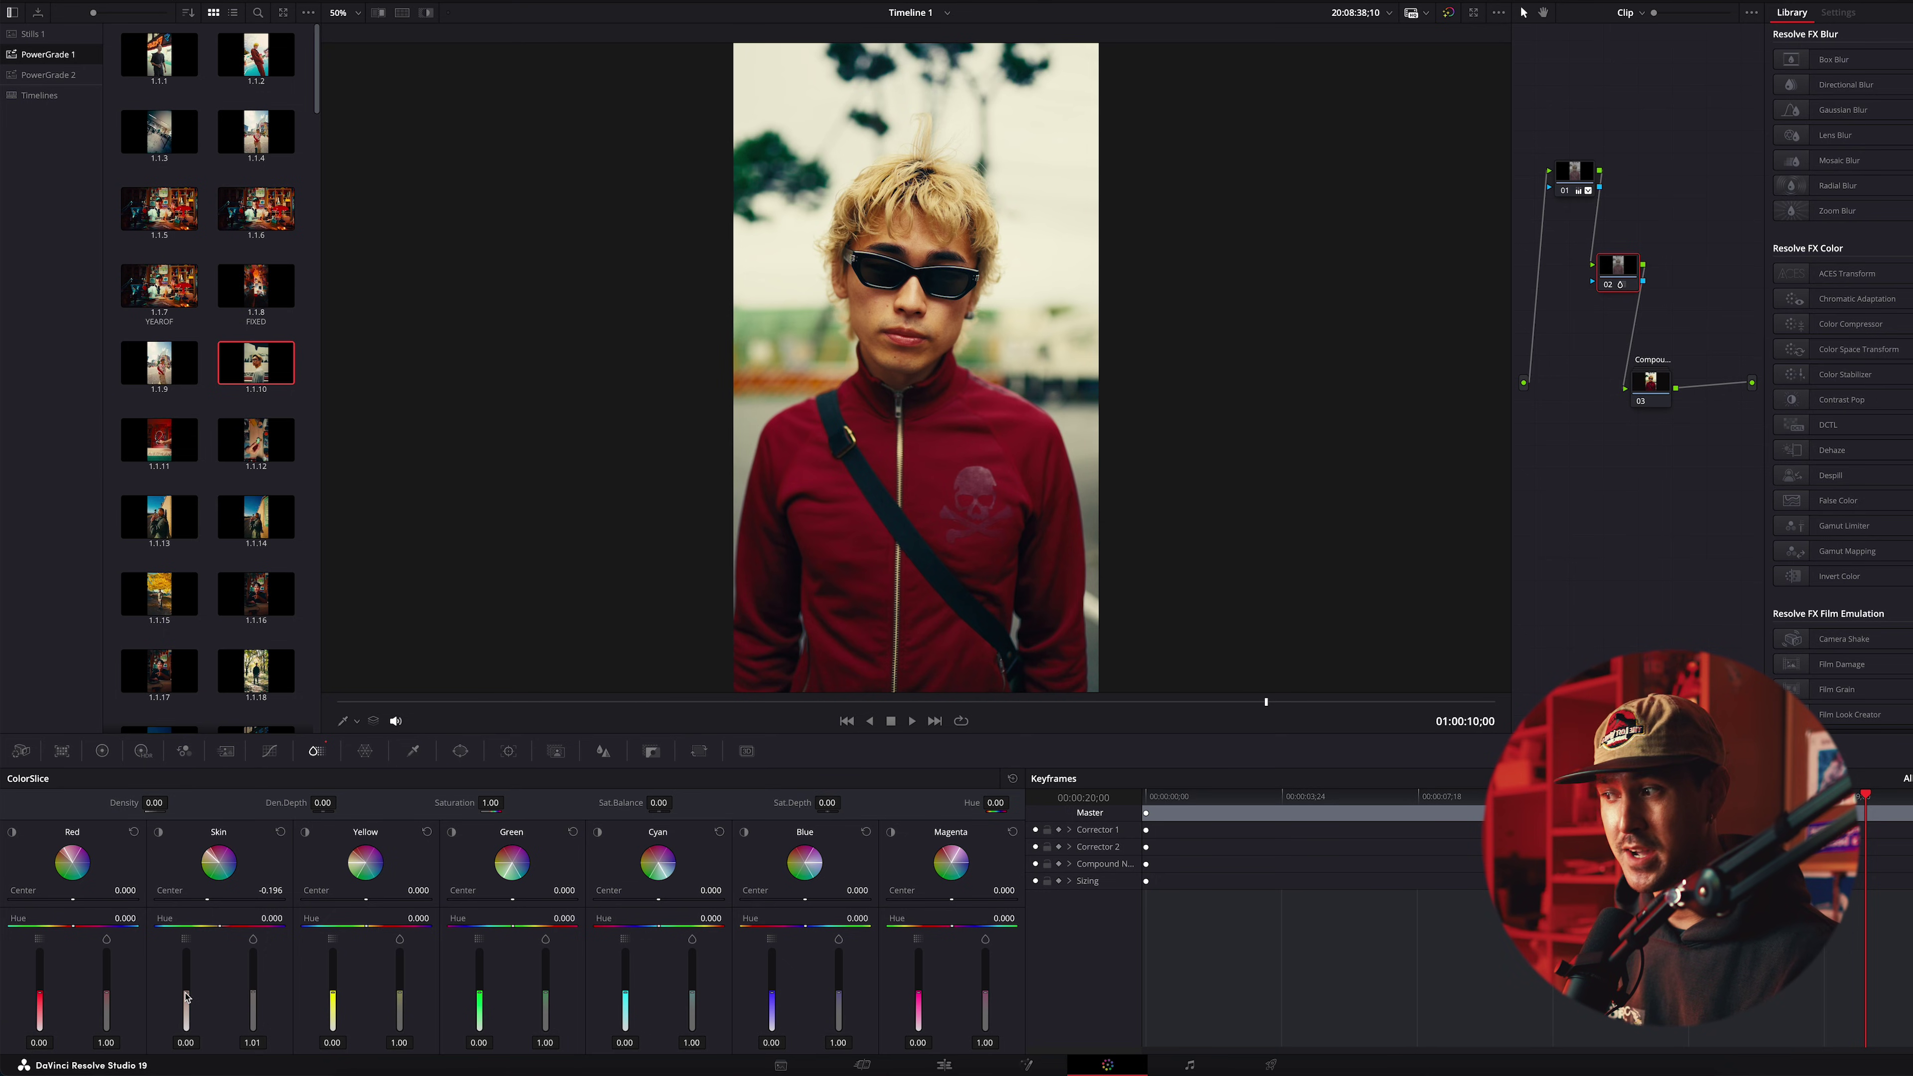
pyautogui.moveTo(187, 996); pyautogui.dragTo(181, 979)
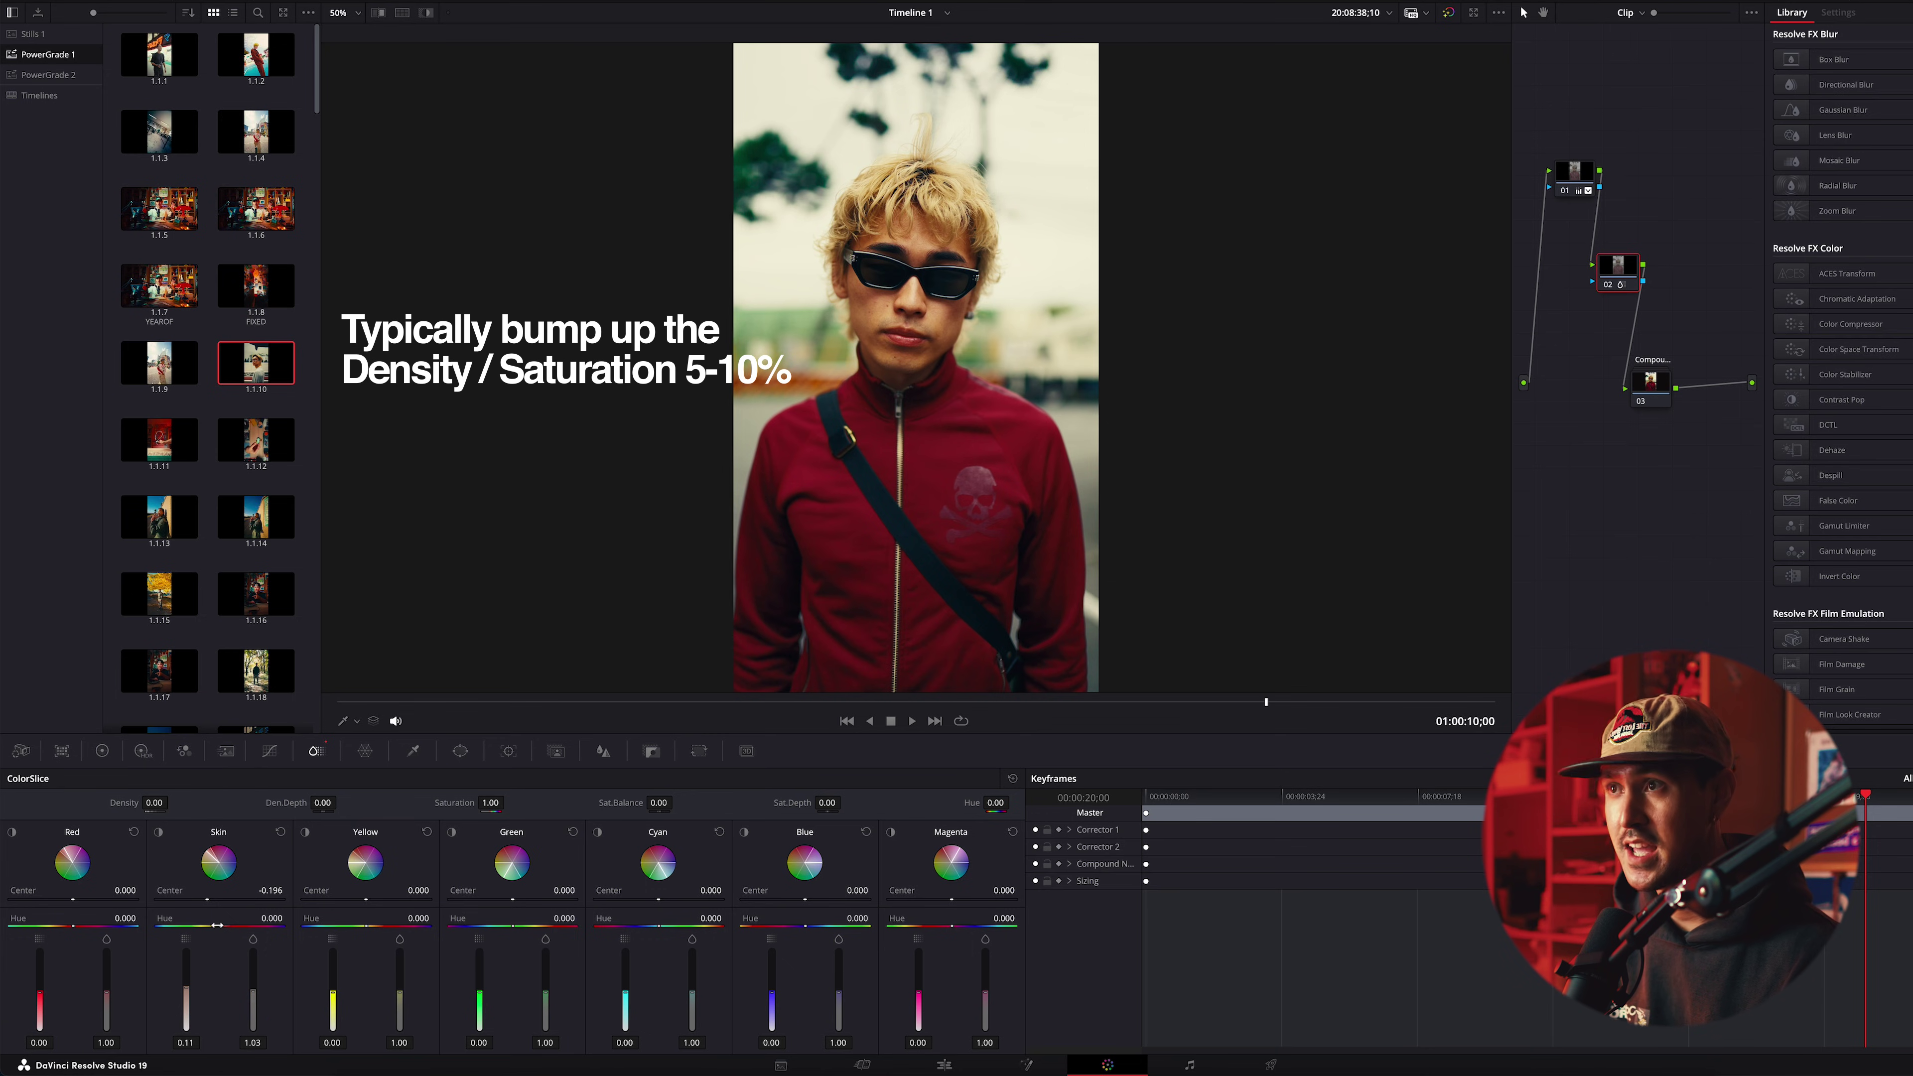
pyautogui.moveTo(218, 924); pyautogui.dragTo(218, 925)
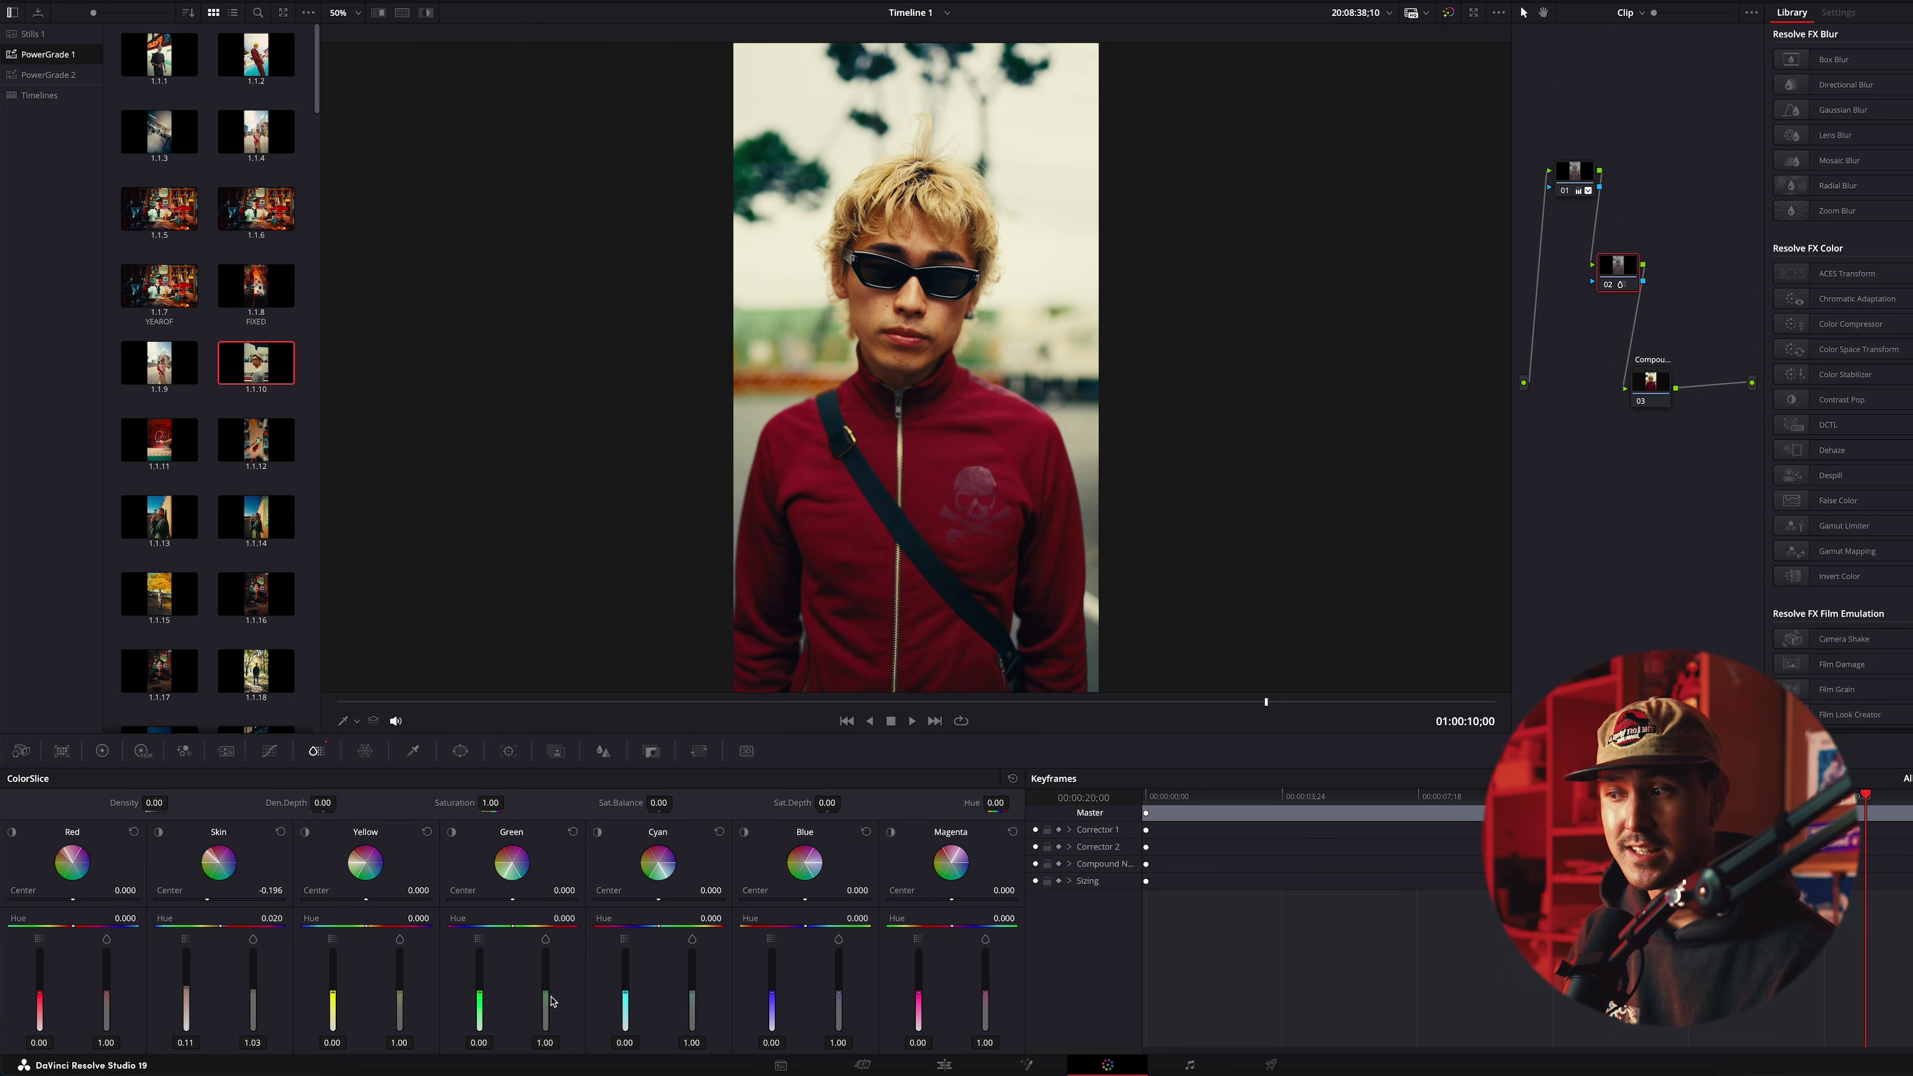
# Set Green density 1.00 and saturation 1.96, and drop Skin density to 0.04
pyautogui.moveTo(547, 997); pyautogui.dragTo(478, 951)
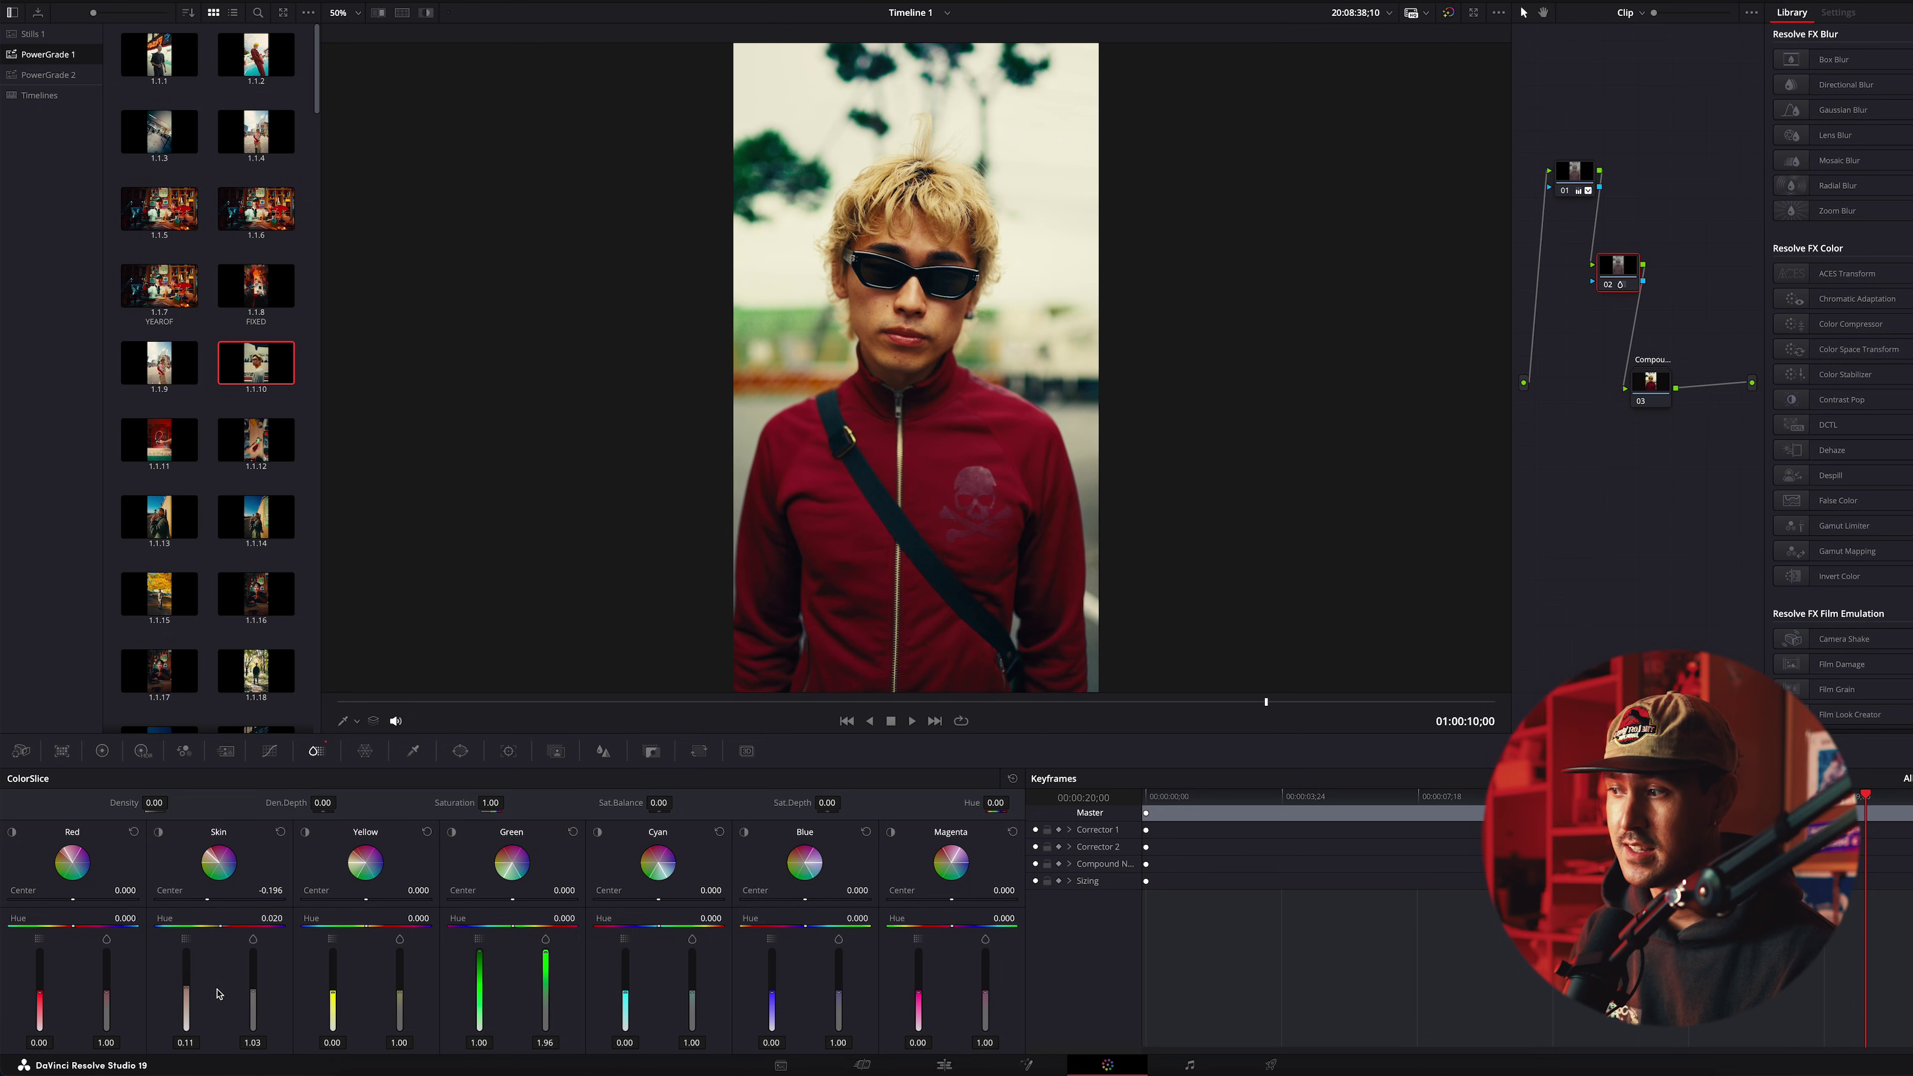
pyautogui.moveTo(186, 992); pyautogui.dragTo(186, 995)
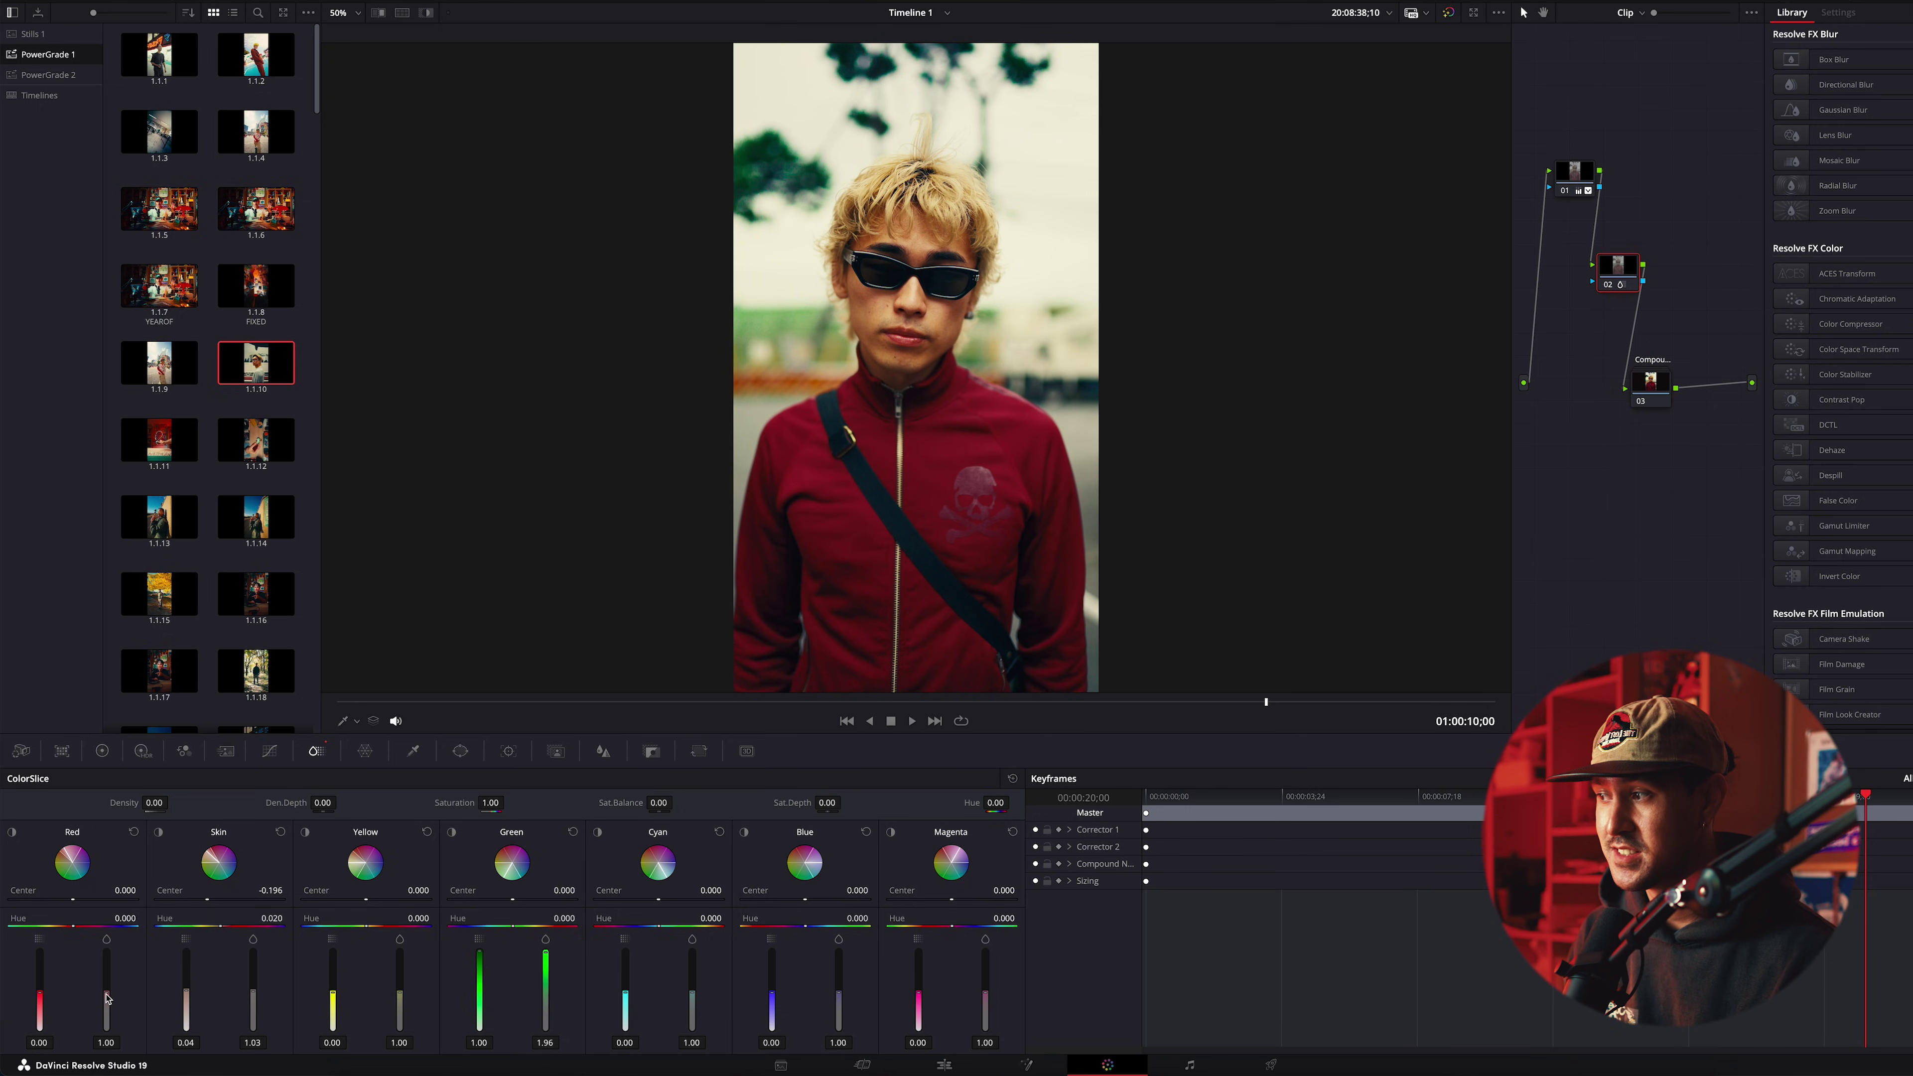
# Shift the Red hue to -0.058 and raise the Skin density to 0.10
pyautogui.moveTo(70, 925); pyautogui.dragTo(38, 926)
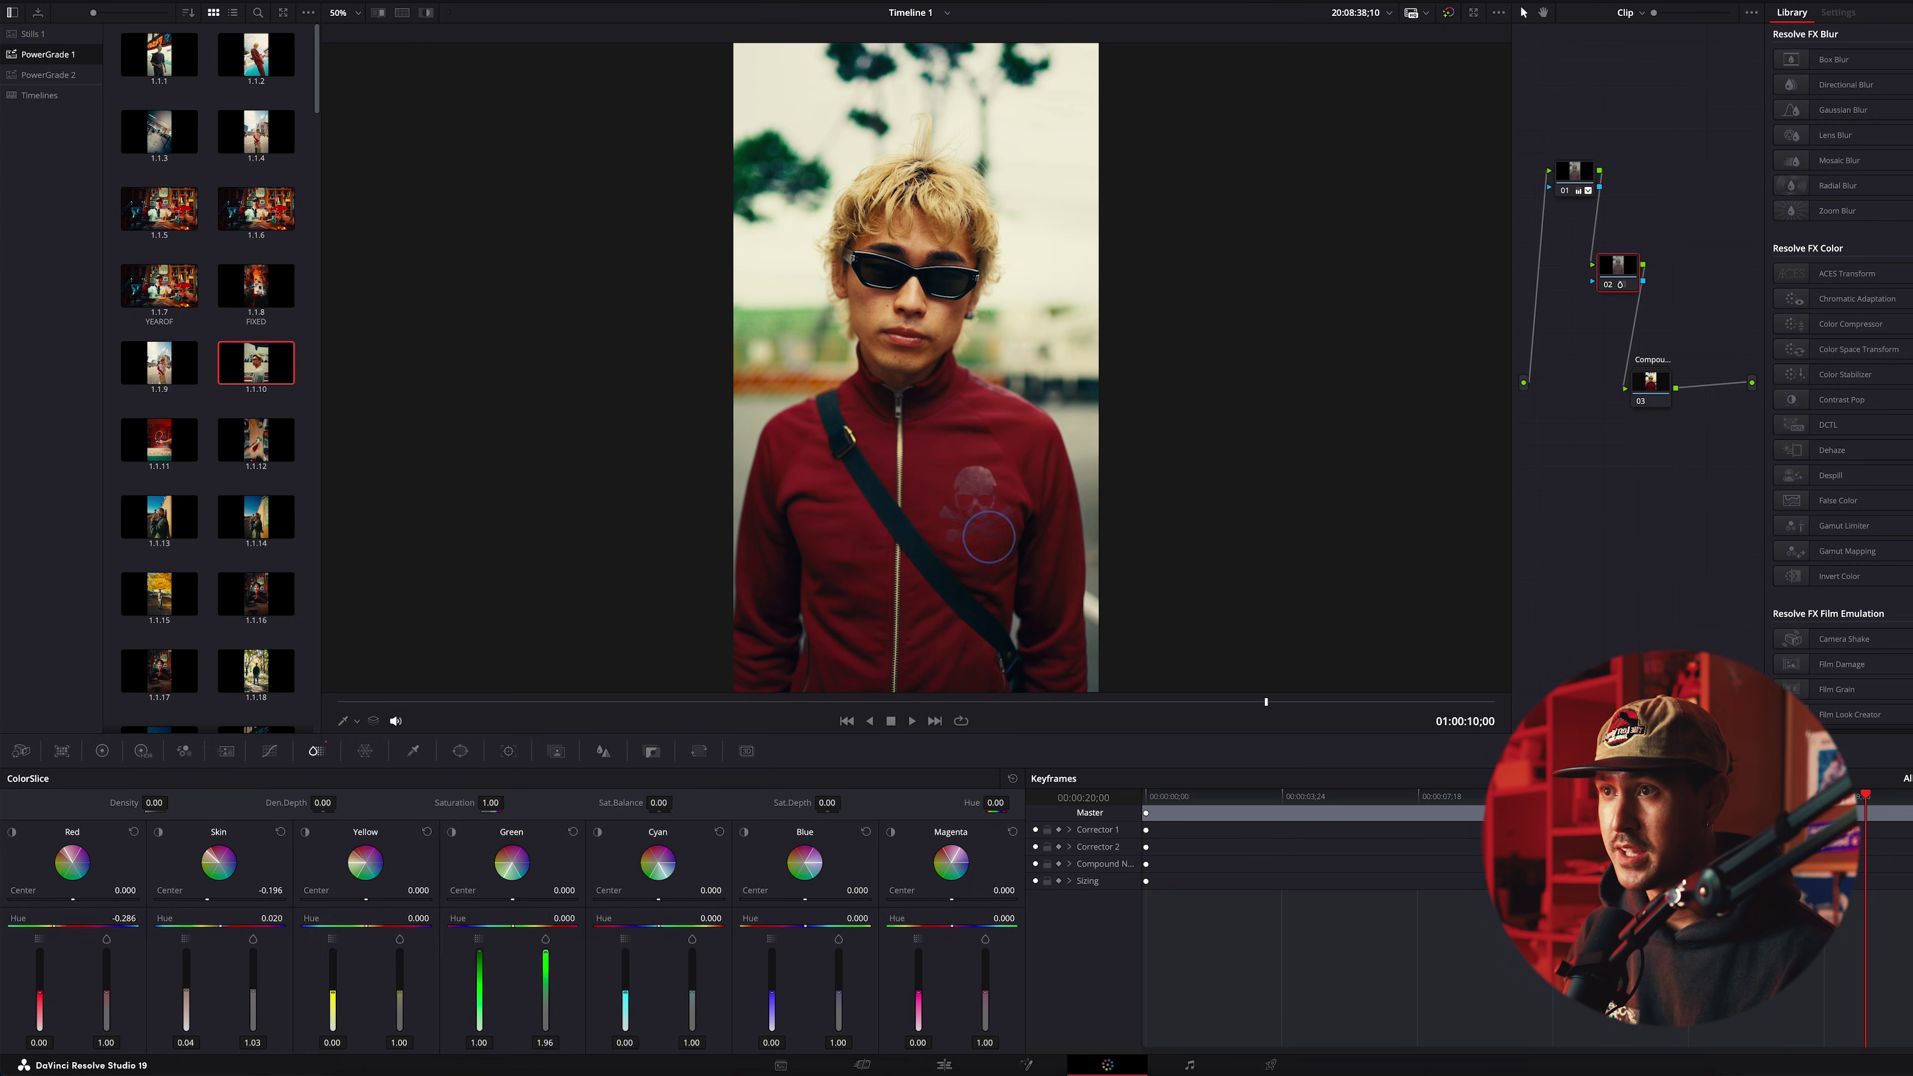
pyautogui.moveTo(67, 925); pyautogui.dragTo(73, 925)
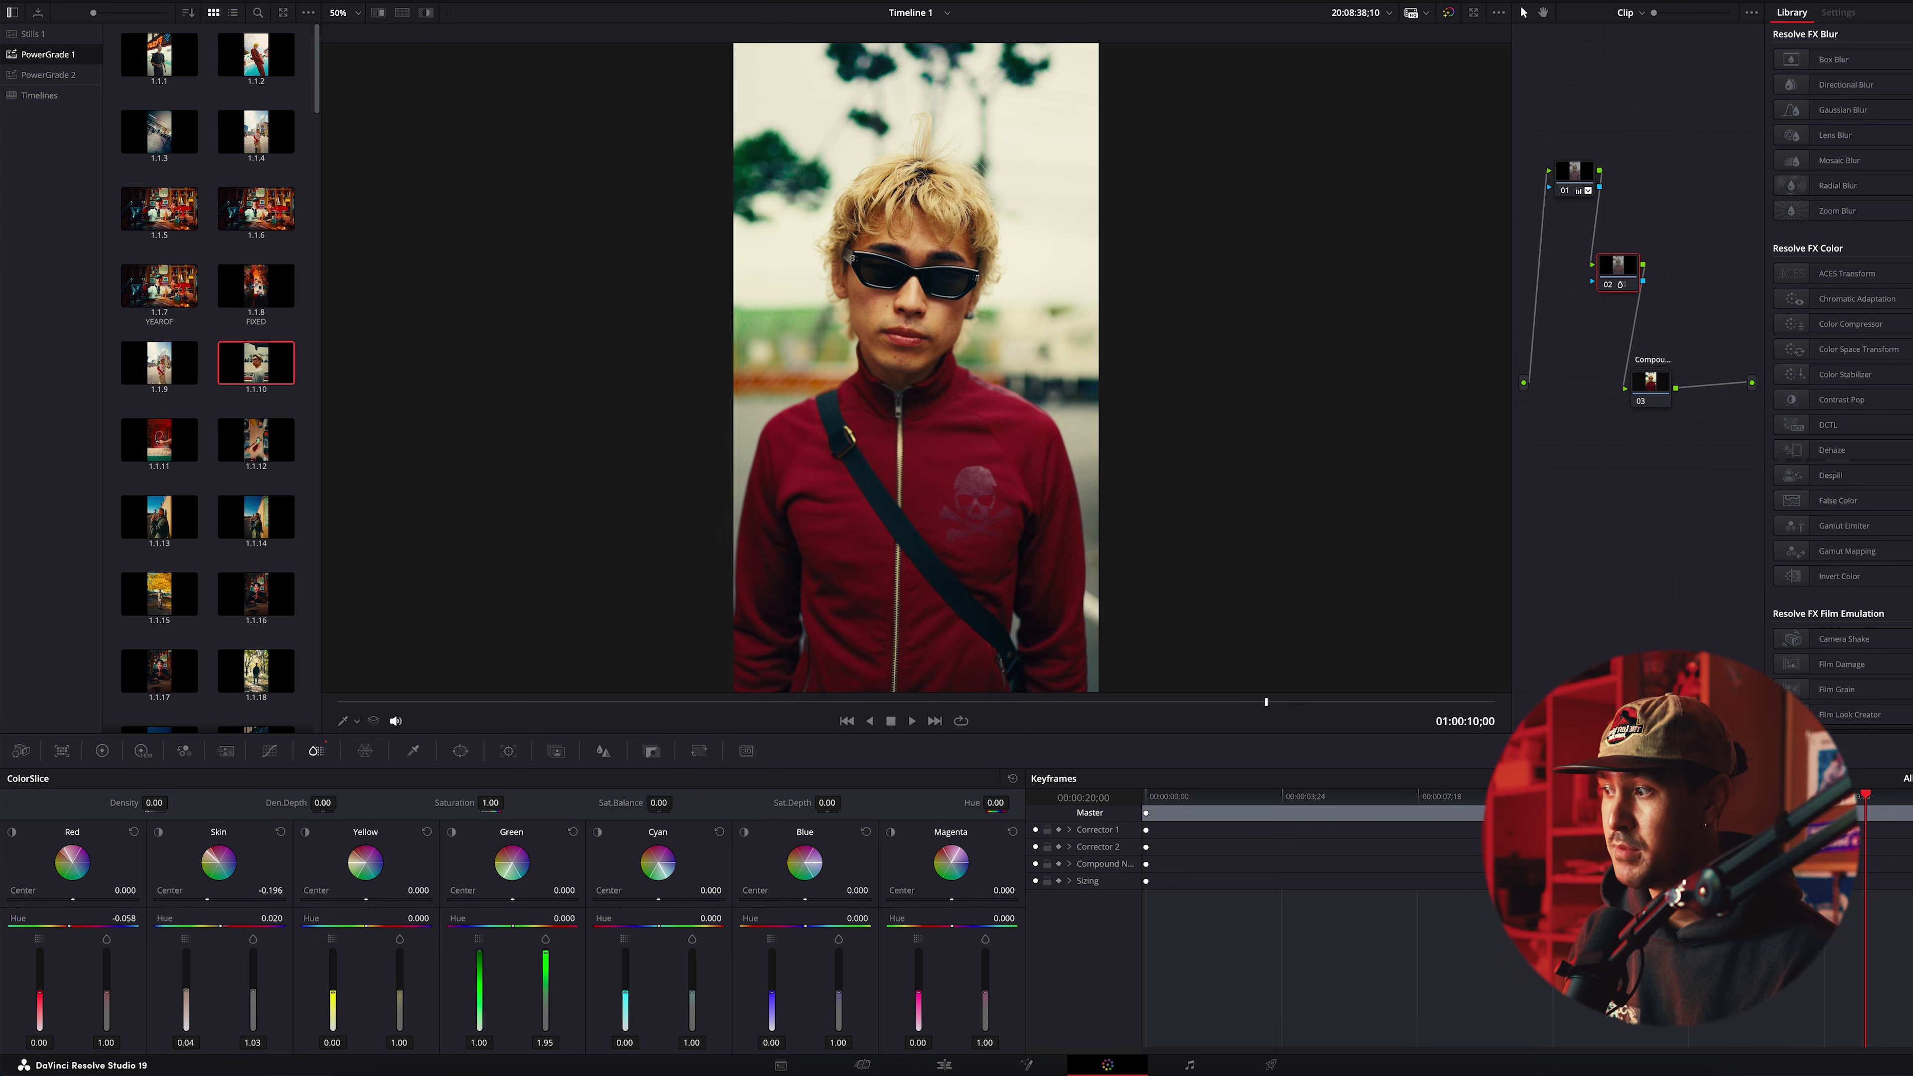
pyautogui.moveTo(106, 999); pyautogui.dragTo(106, 992)
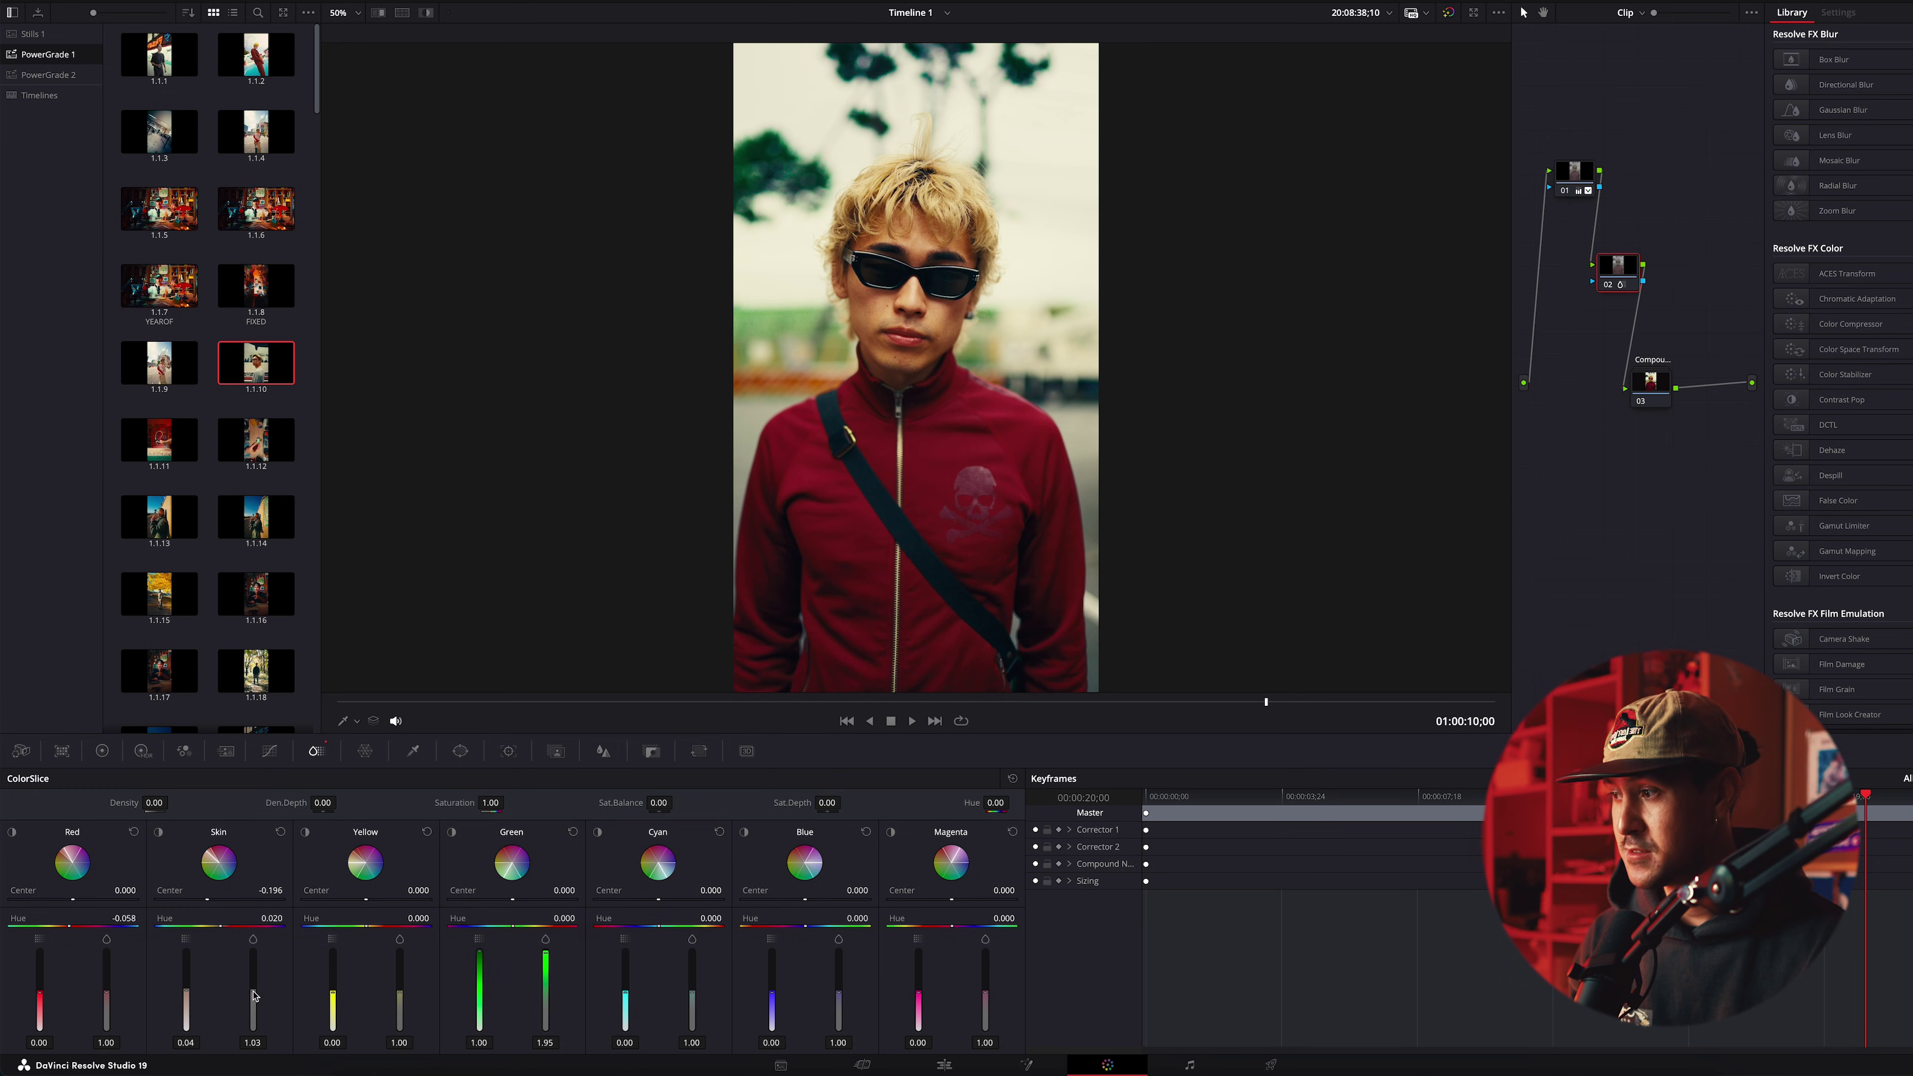
pyautogui.moveTo(253, 995); pyautogui.dragTo(254, 986)
pyautogui.moveTo(1627, 265); pyautogui.dragTo(1604, 256)
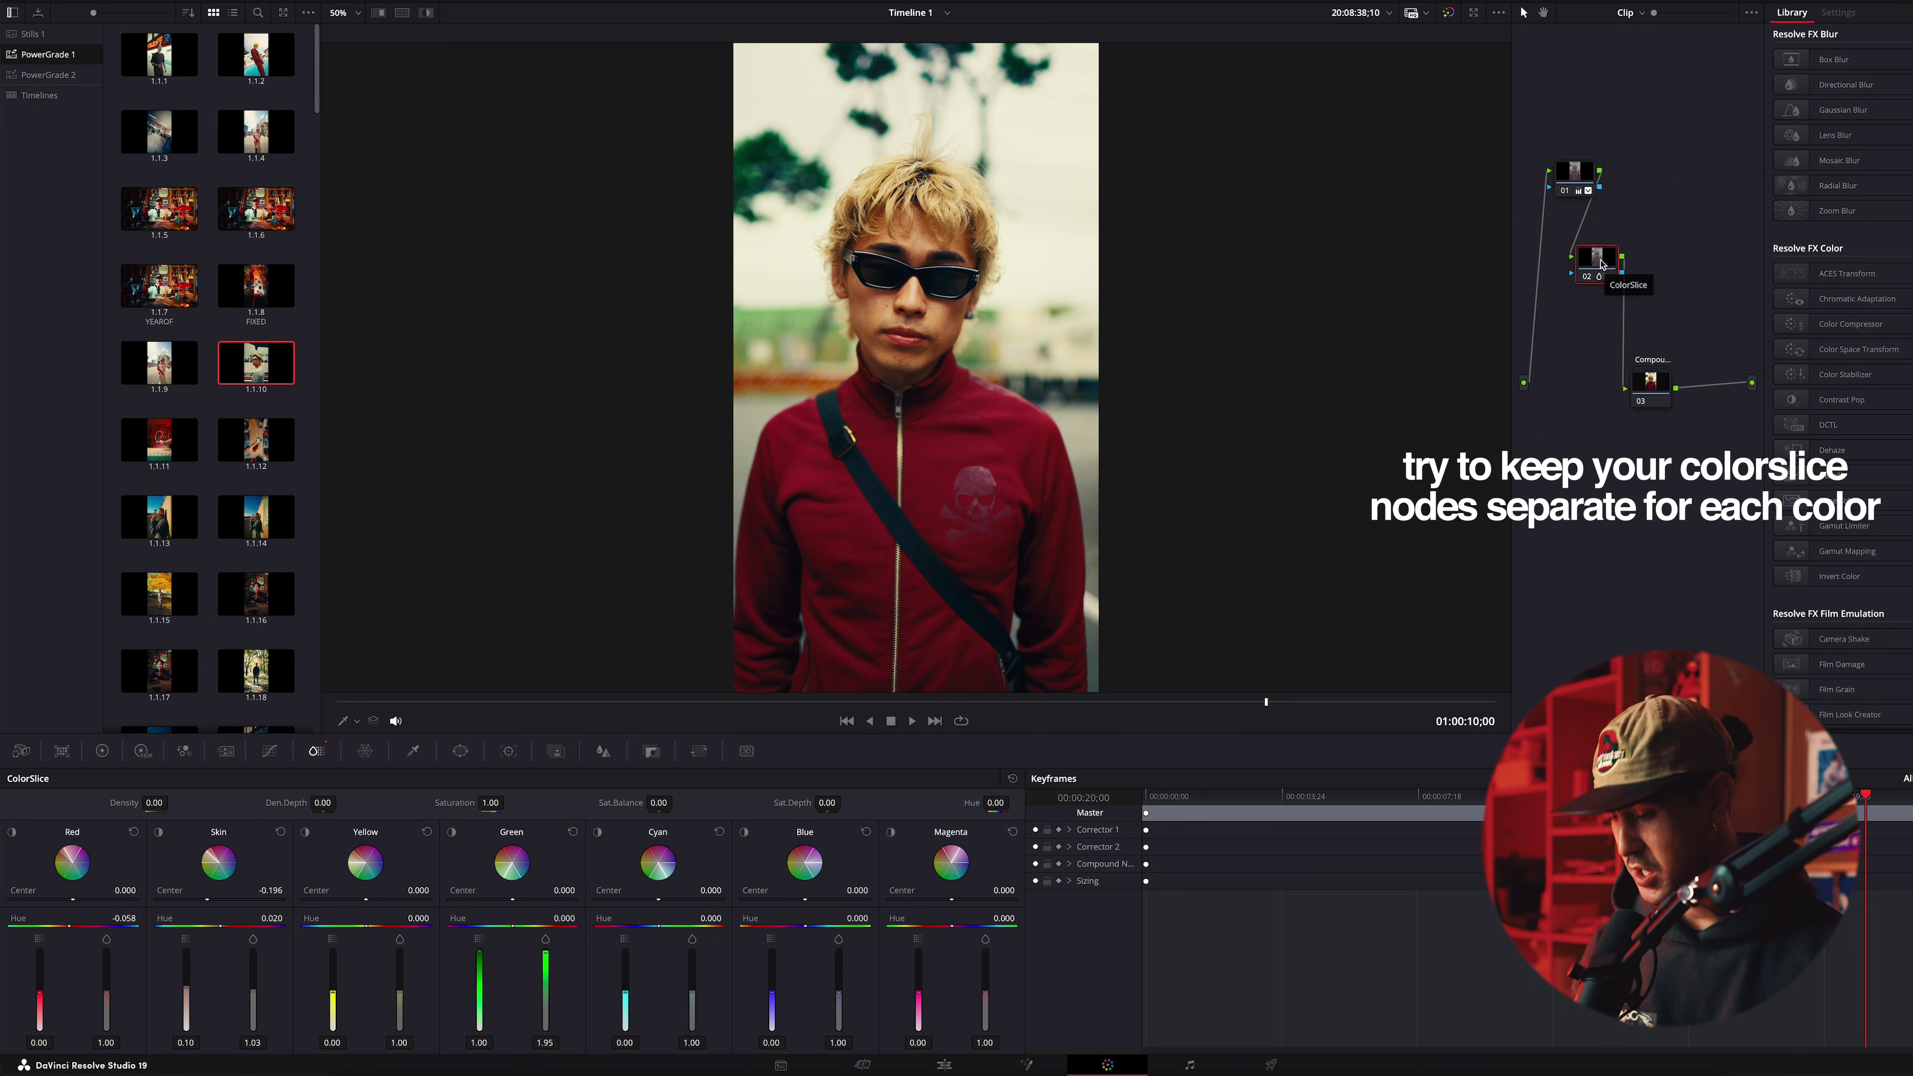
# Add serial node 03 and lower its Red saturation to 0.41 to mute the jacket
pyautogui.hotkey('alt', 's')
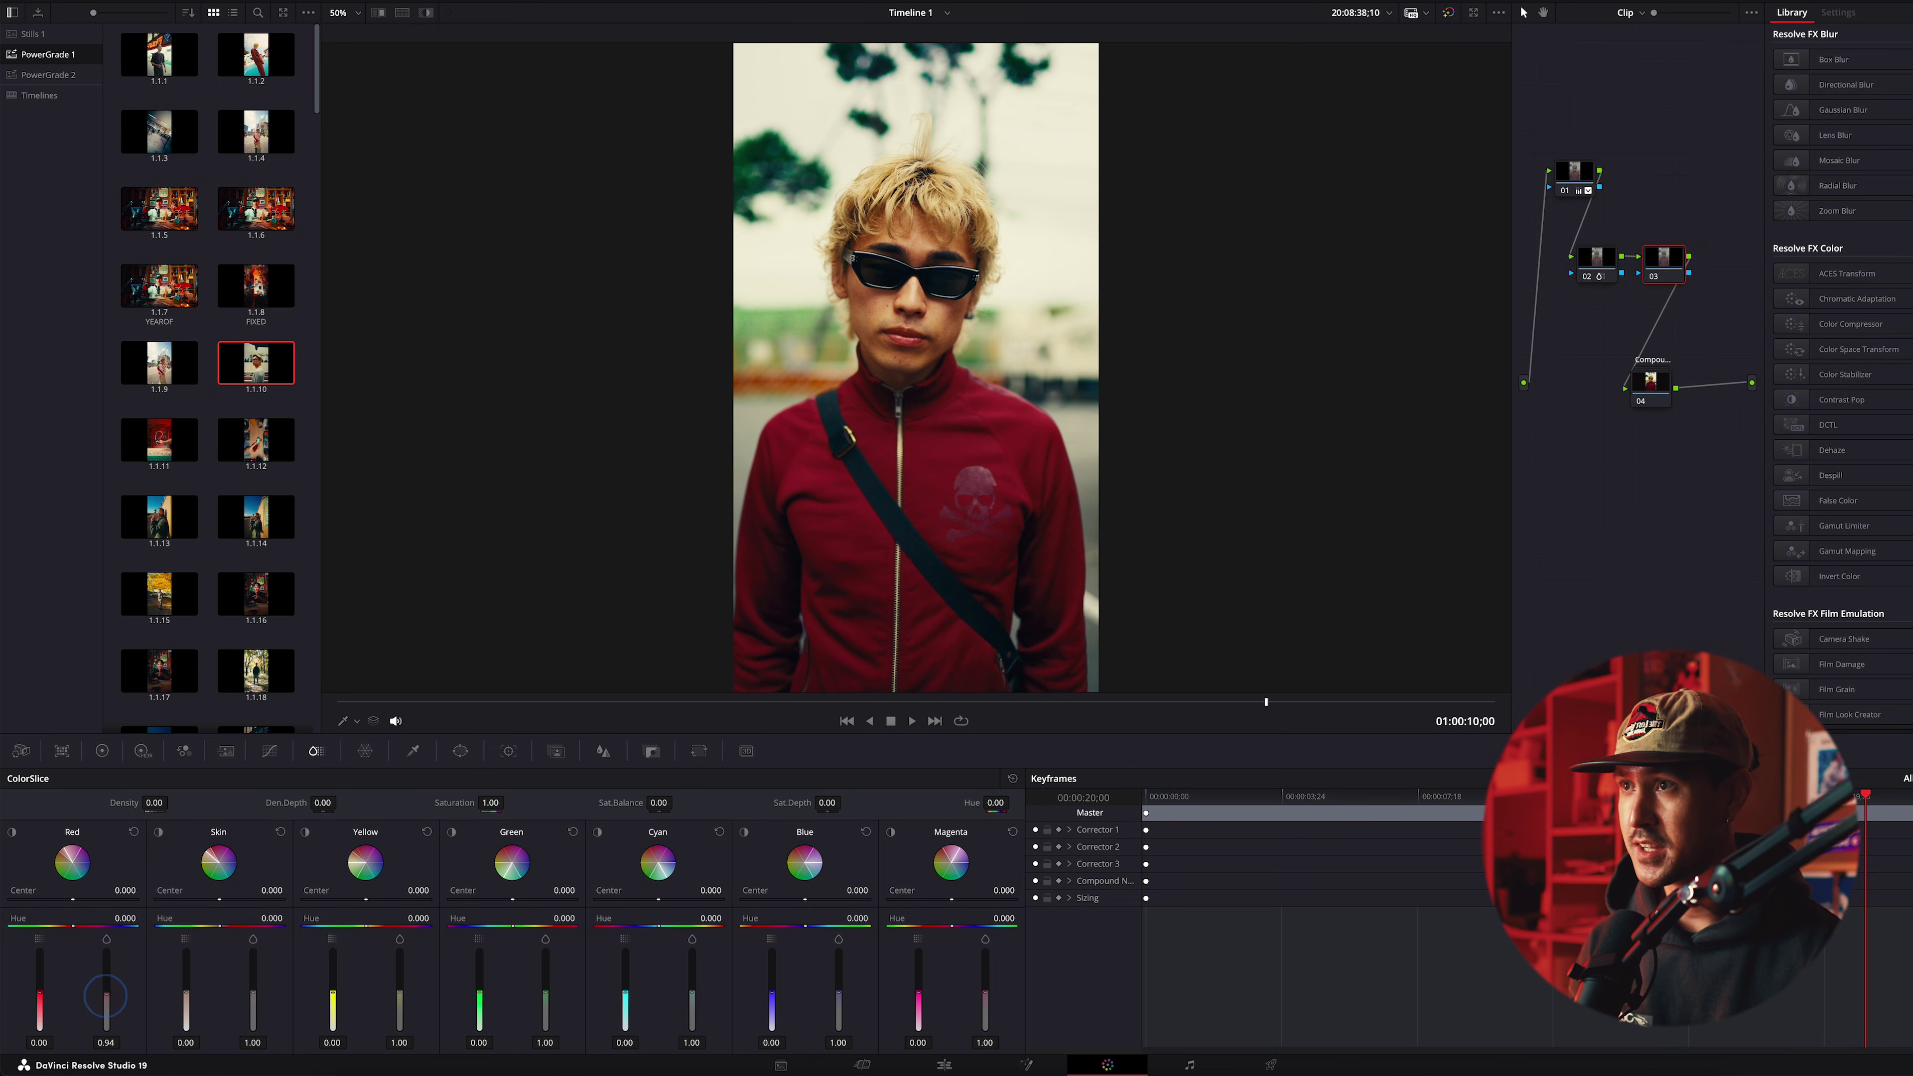
pyautogui.moveTo(106, 995)
pyautogui.mouseDown()
pyautogui.moveTo(105, 1052)
pyautogui.moveTo(106, 1017)
pyautogui.mouseUp()
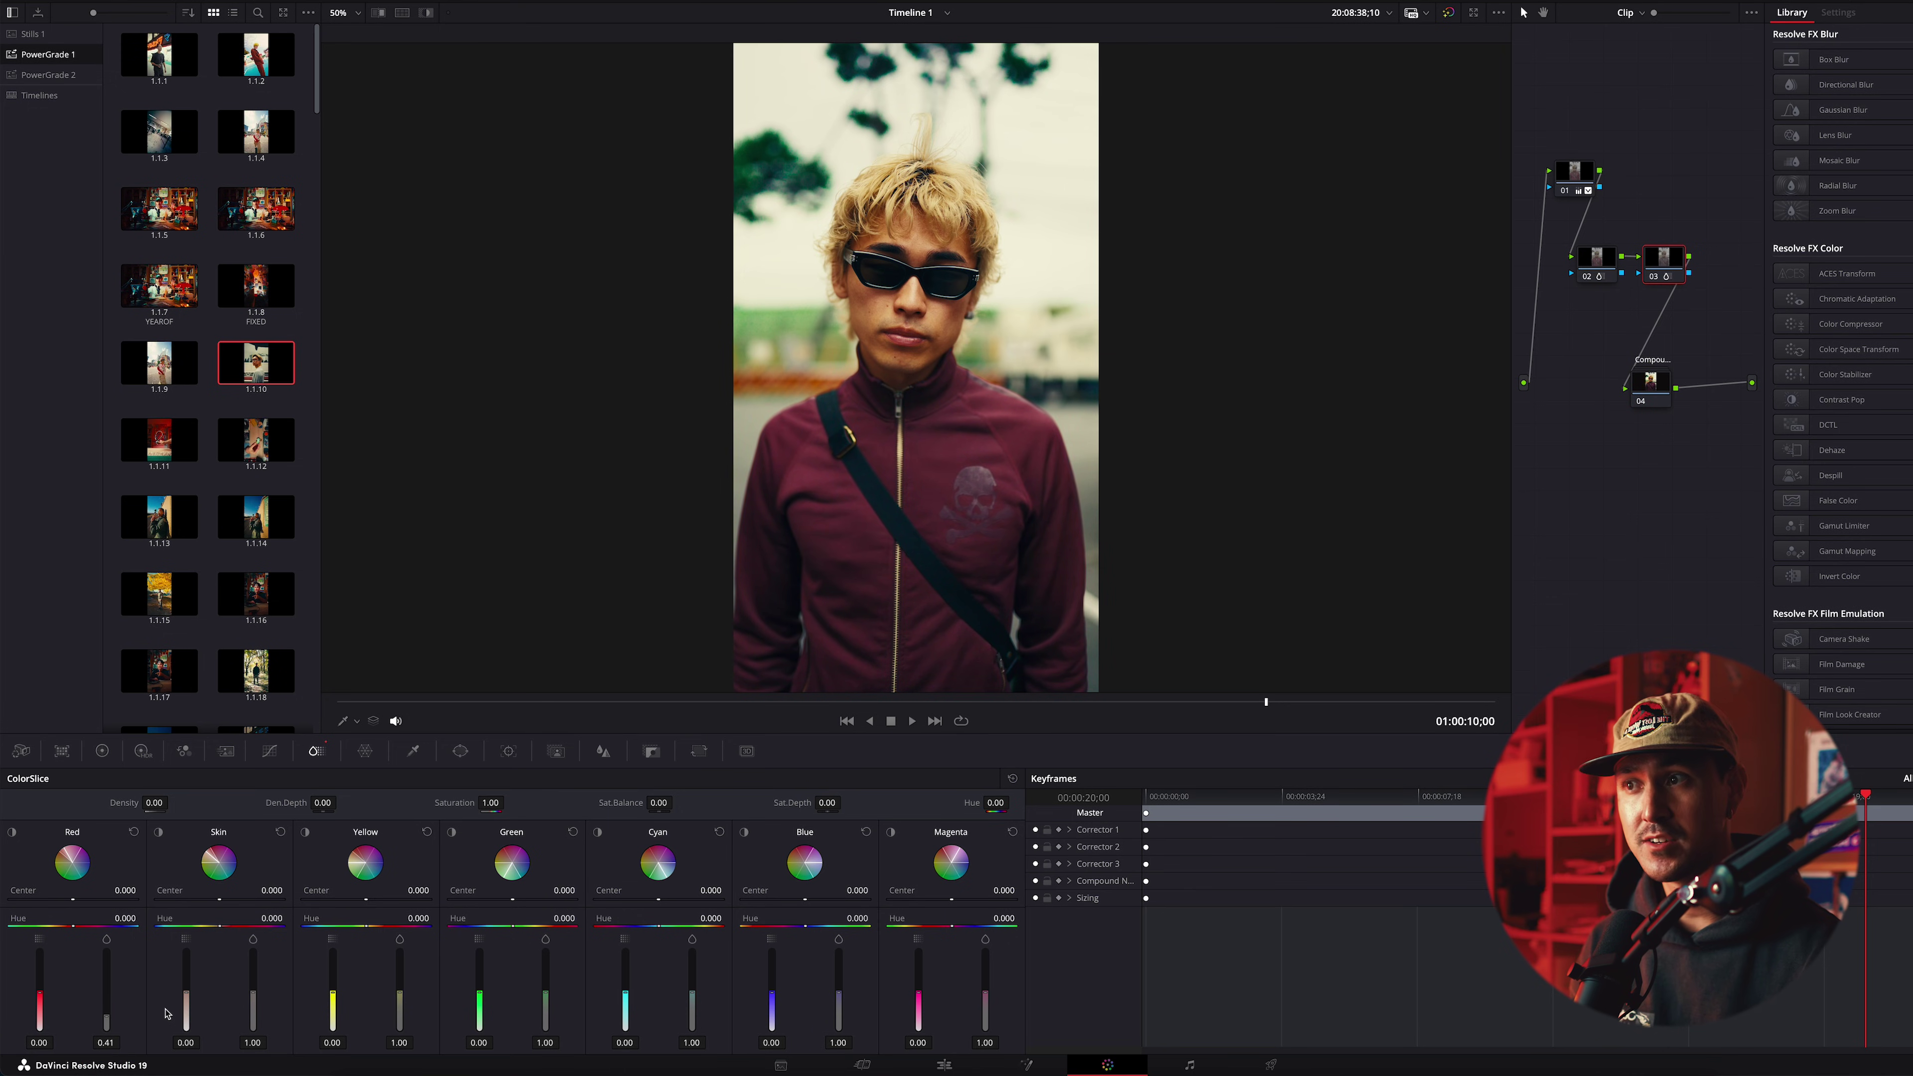